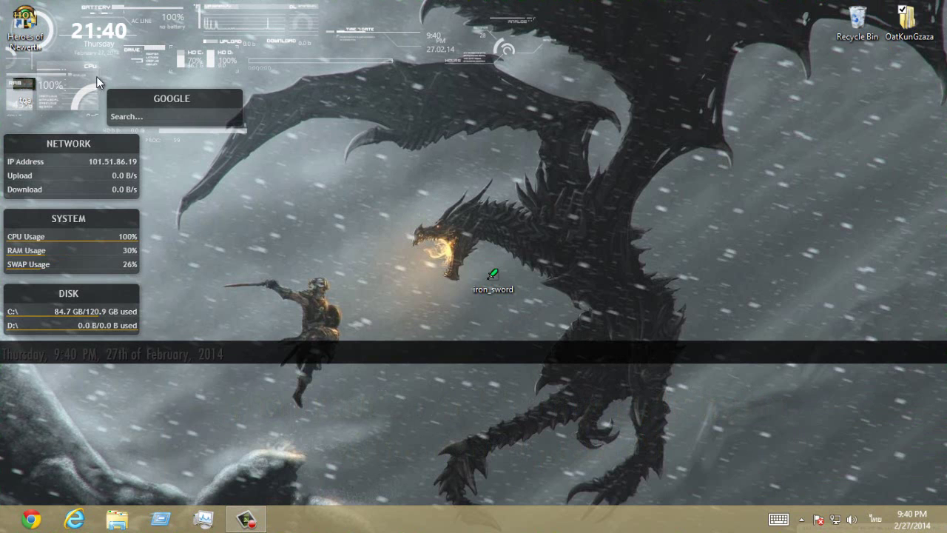
{"action": "left_click_drag", "start_coordinate": [324, 139], "coordinate": [660, 426]}
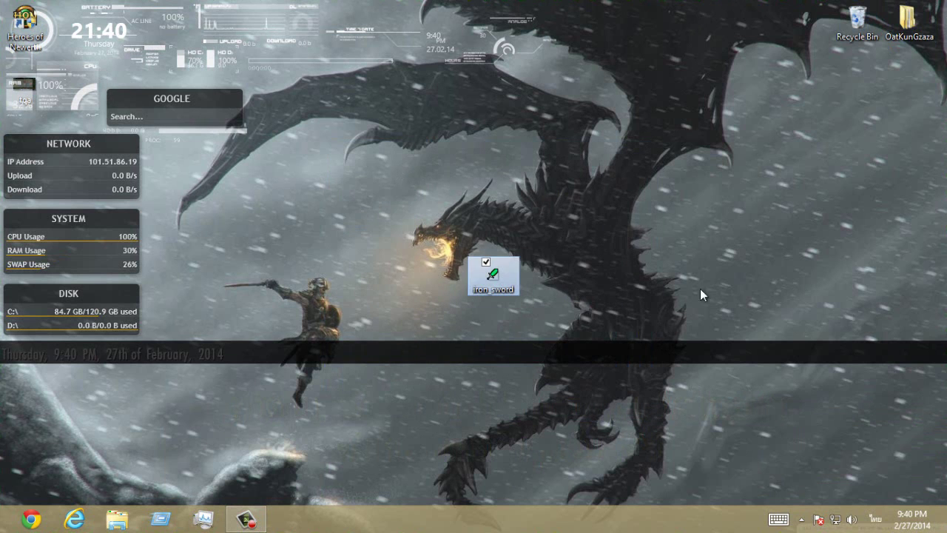
{"action": "left_click_drag", "start_coordinate": [398, 164], "coordinate": [872, 356]}
{"action": "left_click_drag", "start_coordinate": [501, 168], "coordinate": [676, 373]}
{"action": "left_click_drag", "start_coordinate": [677, 136], "coordinate": [842, 401]}
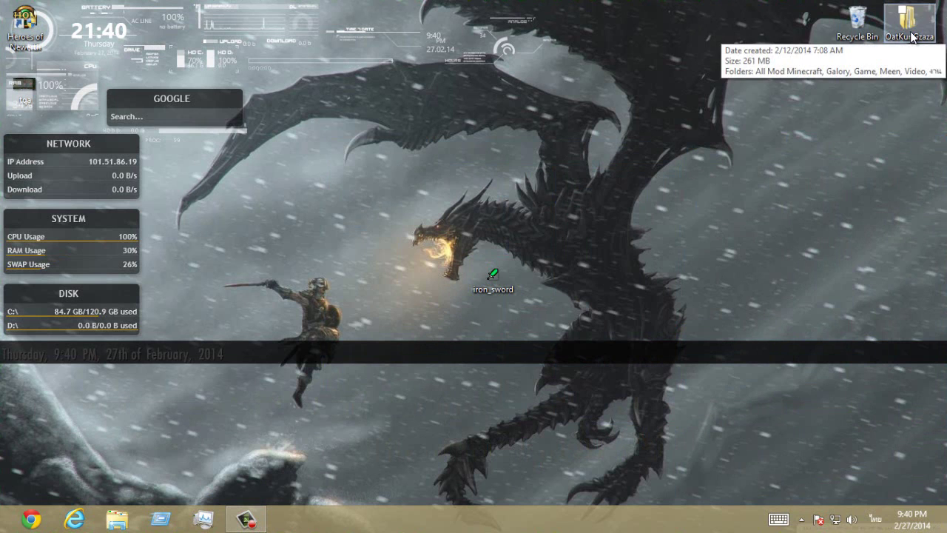
{"action": "left_click_drag", "start_coordinate": [447, 268], "coordinate": [582, 331]}
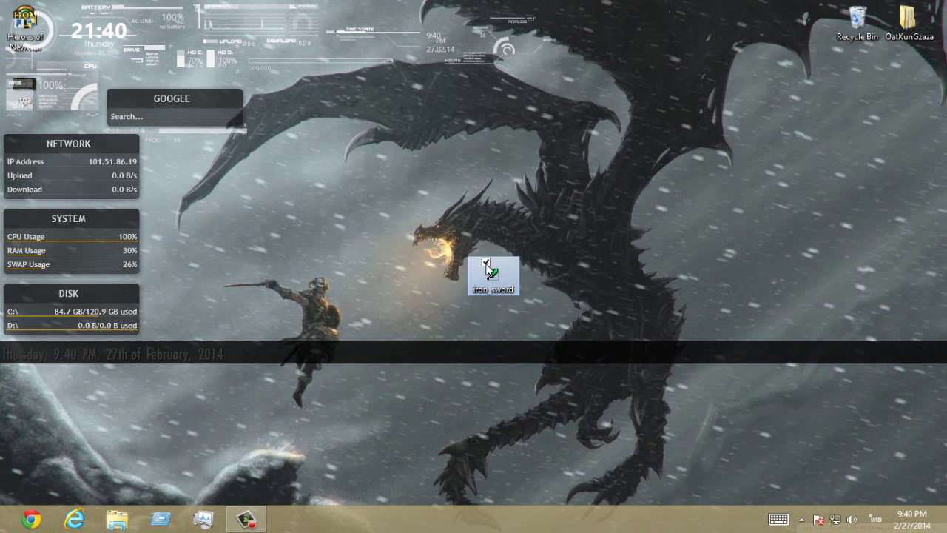
{"action": "left_click_drag", "start_coordinate": [520, 332], "coordinate": [418, 250]}
{"action": "left_click", "coordinate": [377, 247]}
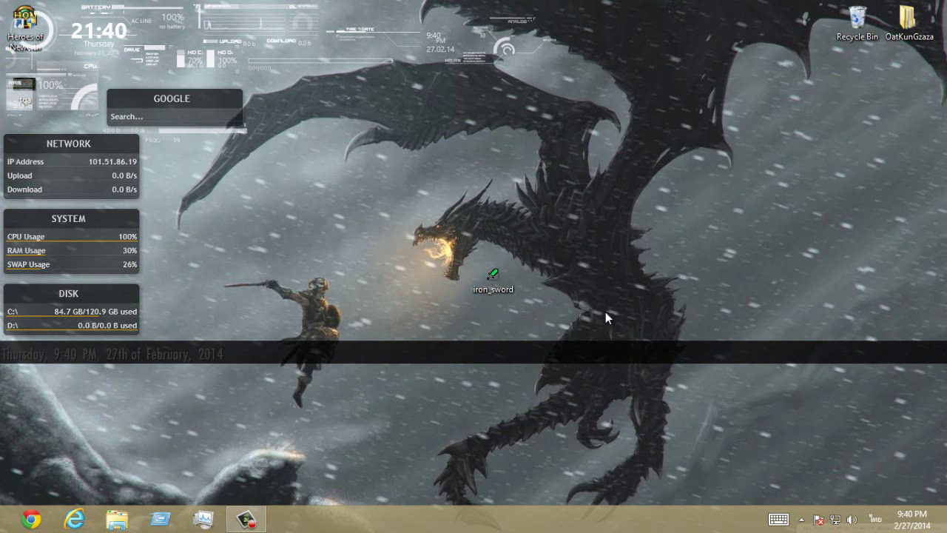
View the iron_sword image from the desktop enlarged, then close it
{"action": "left_click", "coordinate": [510, 291]}
{"action": "double_click", "coordinate": [510, 291]}
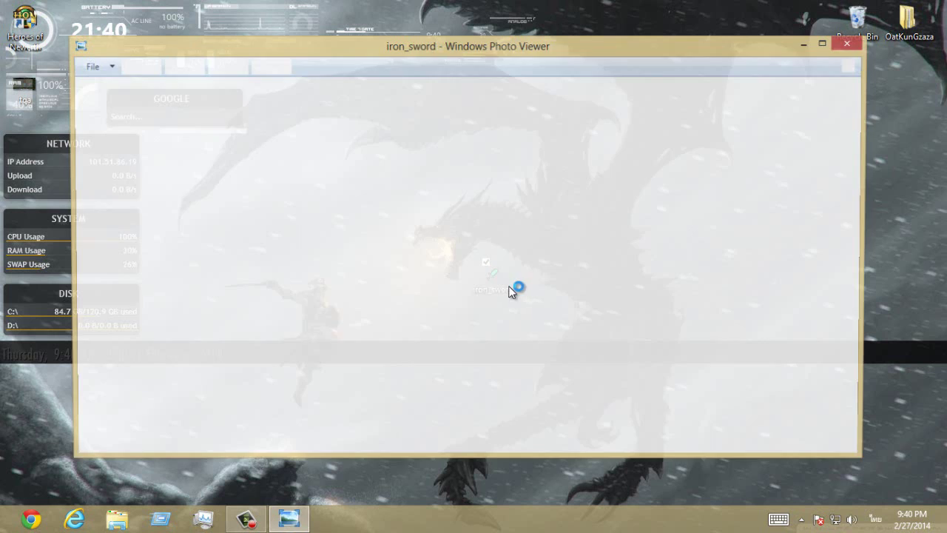
{"action": "scroll", "coordinate": [462, 272], "scroll_direction": "up", "scroll_amount": 6}
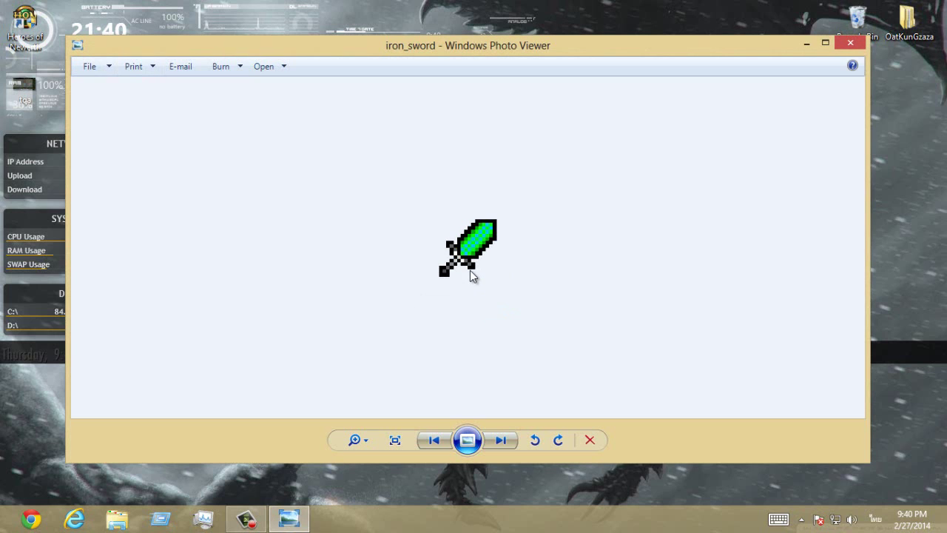
{"action": "scroll", "coordinate": [479, 288], "scroll_direction": "down", "scroll_amount": 1}
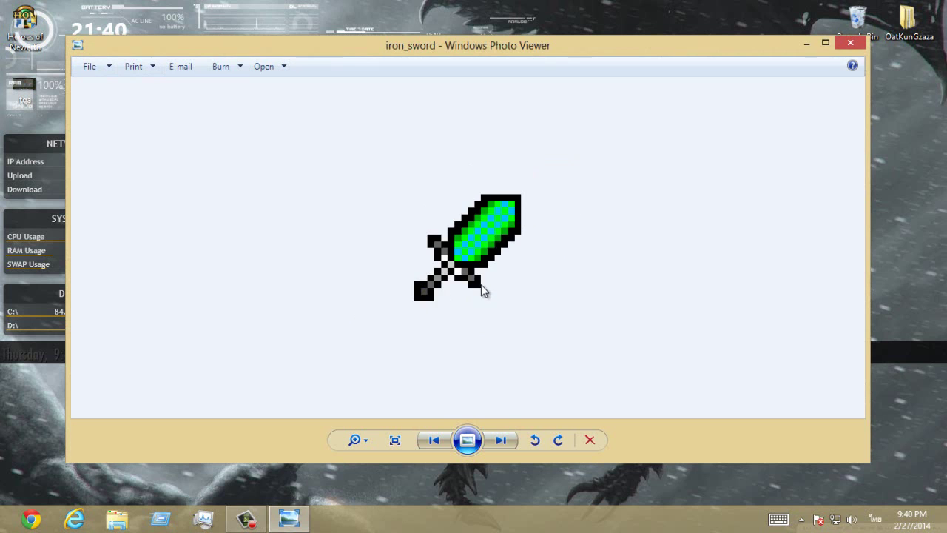
{"action": "scroll", "coordinate": [484, 290], "scroll_direction": "up", "scroll_amount": 1}
{"action": "scroll", "coordinate": [601, 225], "scroll_direction": "down", "scroll_amount": 1}
{"action": "scroll", "coordinate": [670, 224], "scroll_direction": "up", "scroll_amount": 1}
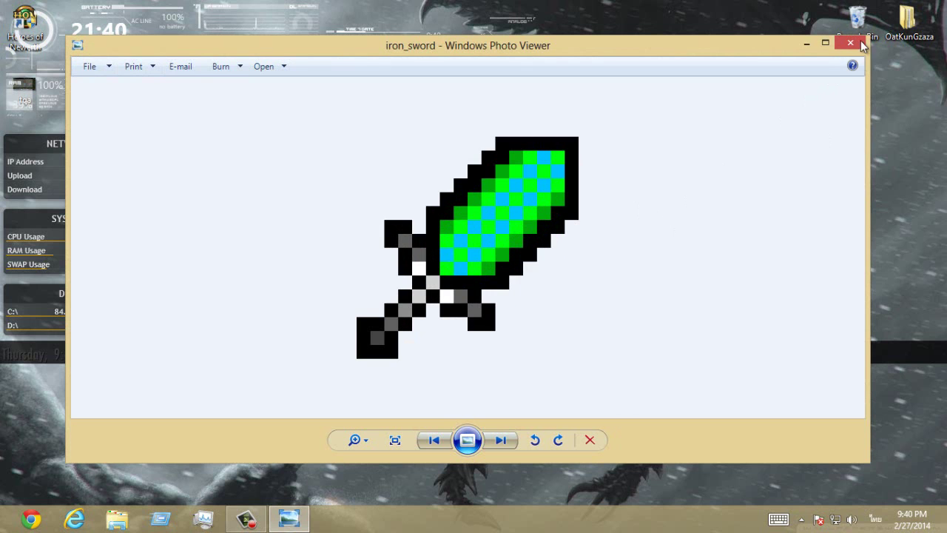
{"action": "left_click", "coordinate": [851, 43]}
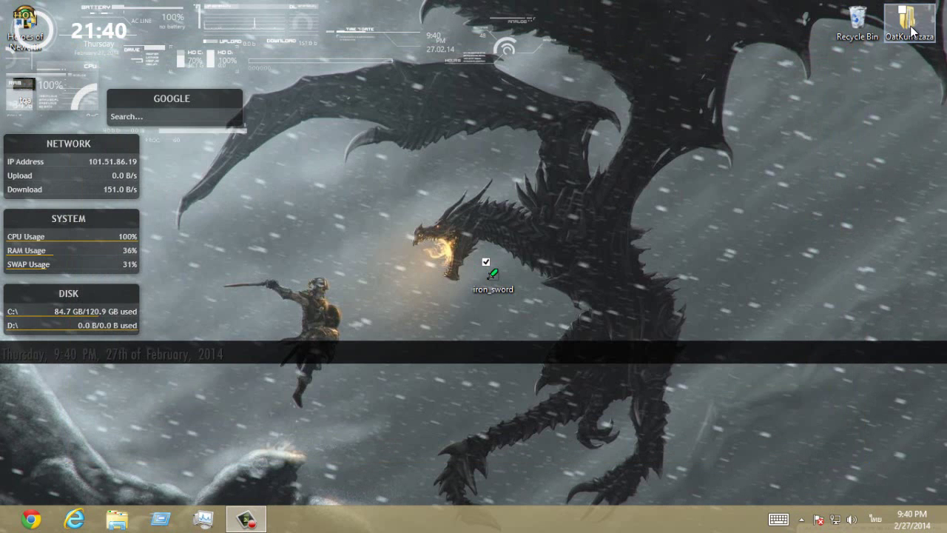
Open the OatKunGzaza desktop folder and browse from it to Program Files\Adobe\Adobe PhotoShop CS3 on Local Disk (C:)
{"action": "double_click", "coordinate": [912, 24]}
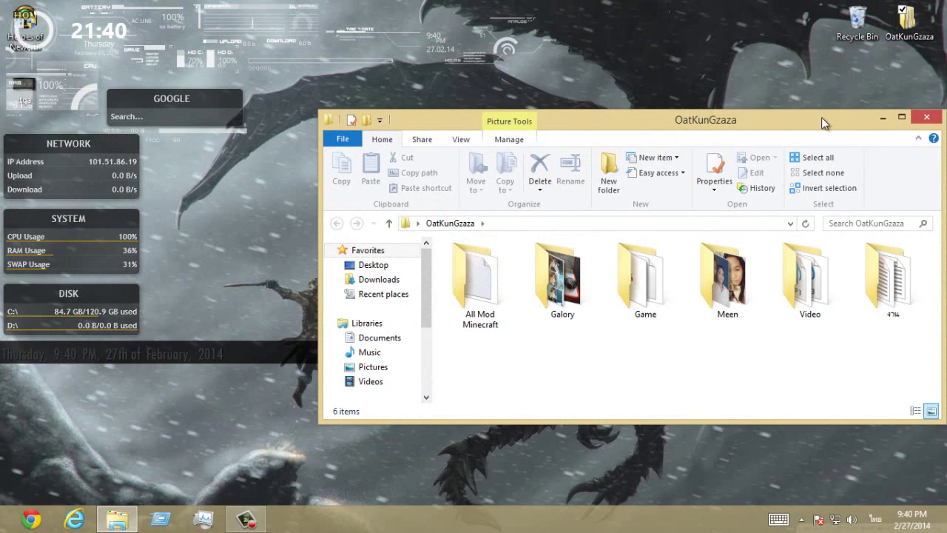
{"action": "left_click_drag", "start_coordinate": [821, 117], "coordinate": [609, 75]}
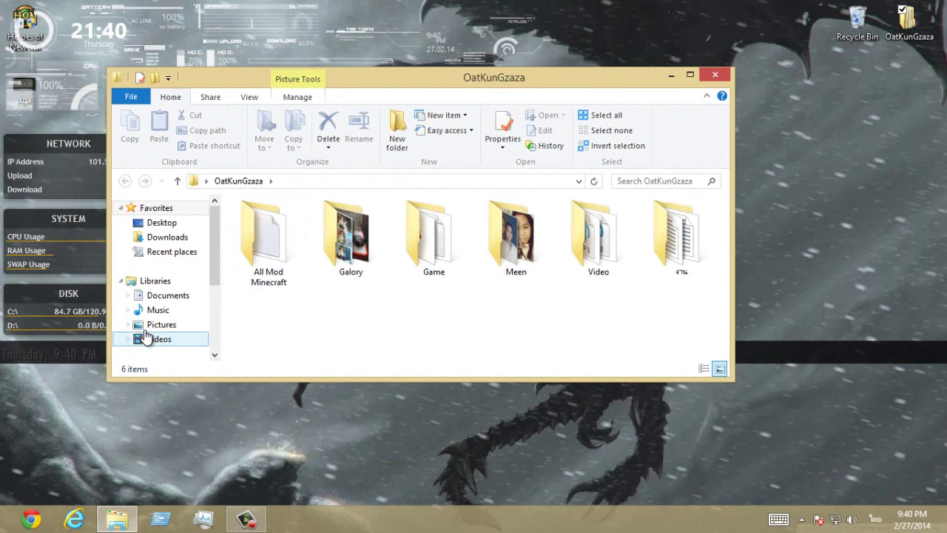
{"action": "left_click_drag", "start_coordinate": [220, 264], "coordinate": [221, 347]}
{"action": "left_click", "coordinate": [193, 289]}
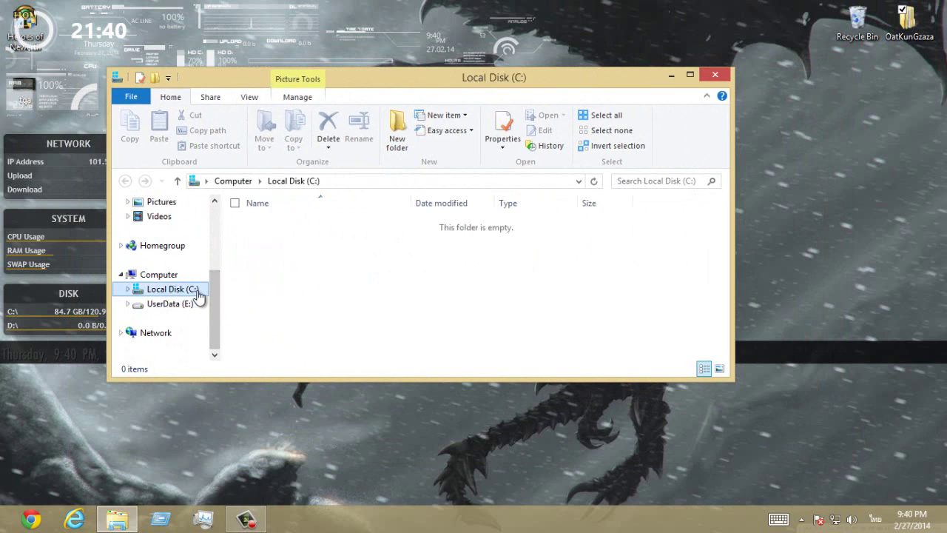
{"action": "double_click", "coordinate": [293, 290]}
{"action": "double_click", "coordinate": [280, 245]}
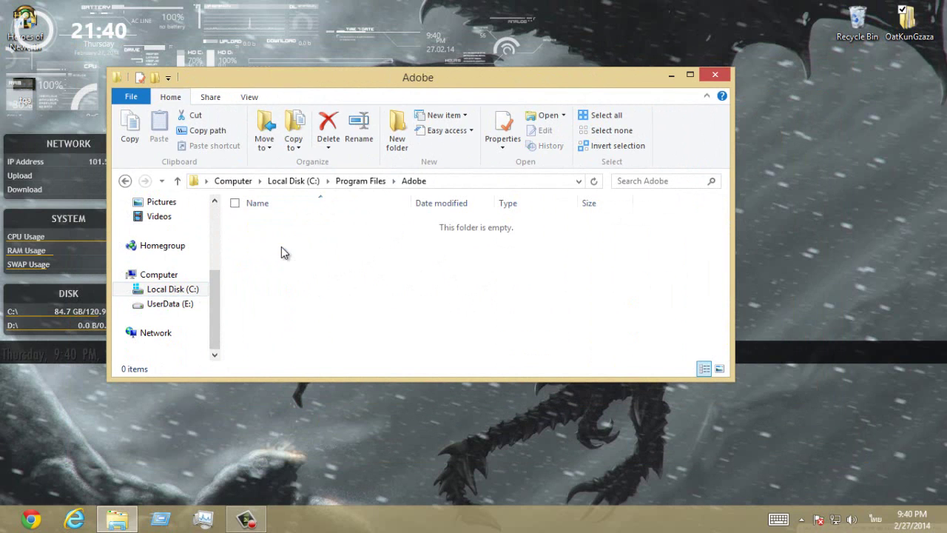
{"action": "double_click", "coordinate": [285, 243]}
{"action": "left_click", "coordinate": [287, 267]}
Locate and select the Photoshop application in the maximized Adobe PhotoShop CS3 folder, then minimize the window
{"action": "scroll", "coordinate": [293, 281], "scroll_direction": "down", "scroll_amount": 7}
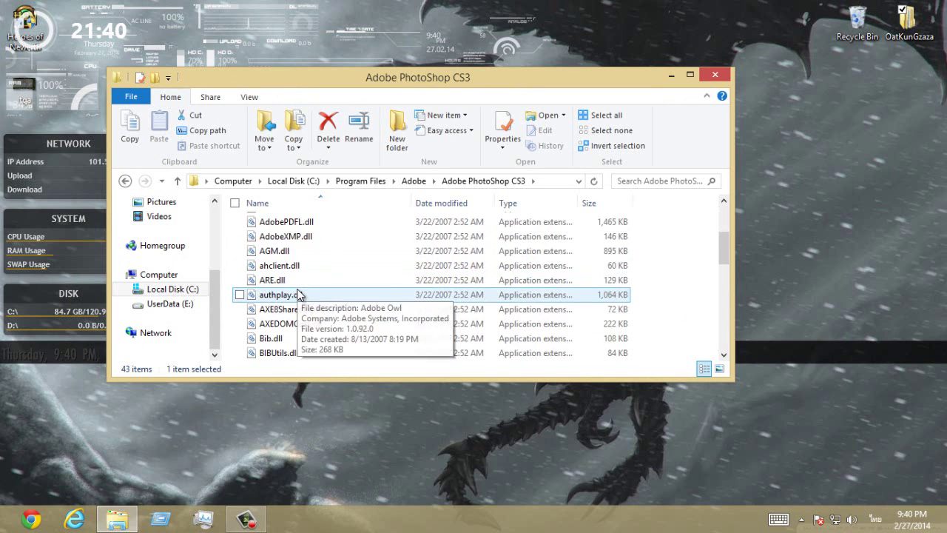
{"action": "scroll", "coordinate": [290, 307], "scroll_direction": "down", "scroll_amount": 4}
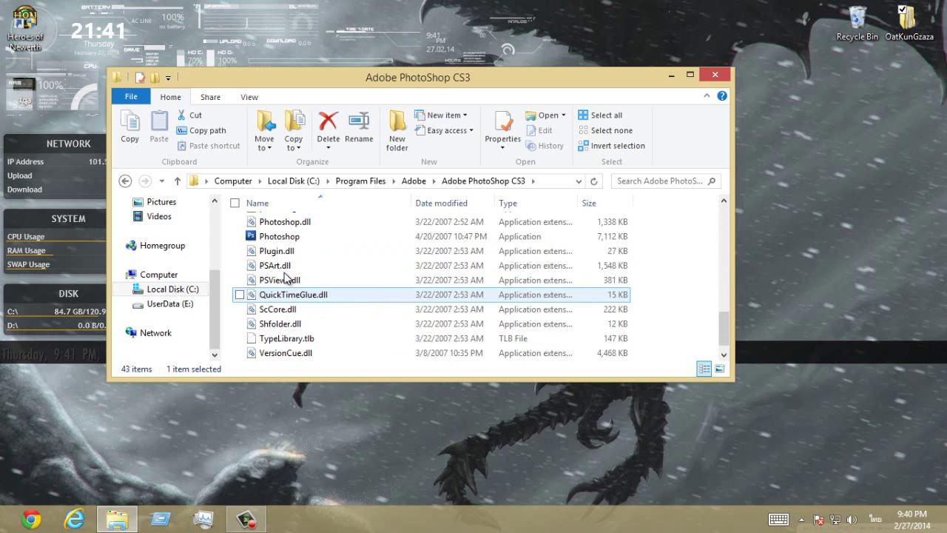
{"action": "double_click", "coordinate": [369, 77]}
{"action": "left_click", "coordinate": [159, 354]}
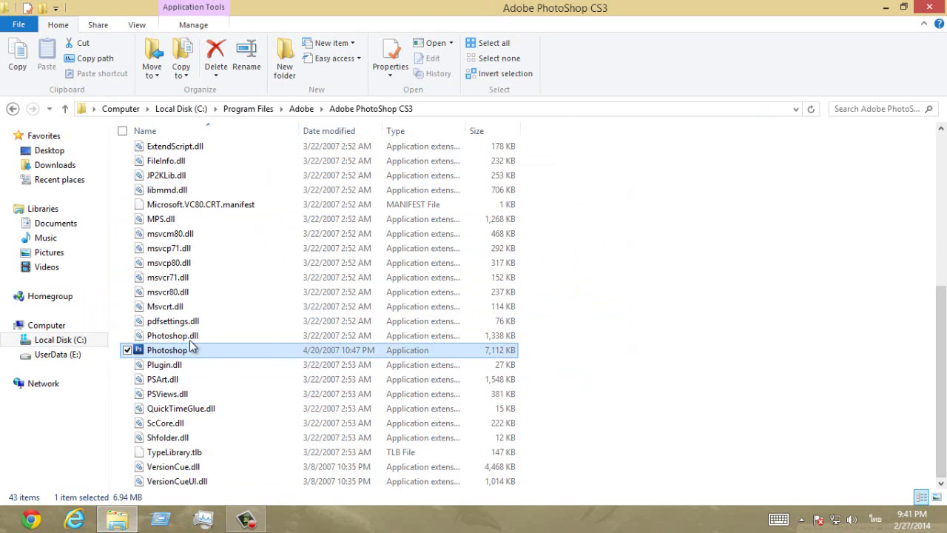
{"action": "left_click", "coordinate": [138, 520]}
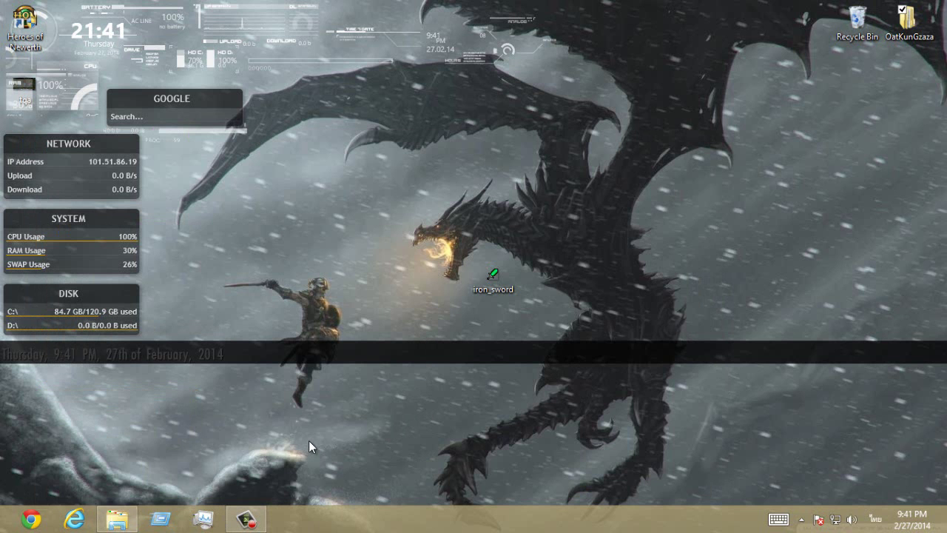
Run %appdata% and open the .minecraft folder in the Roaming directory
{"action": "left_click", "coordinate": [153, 521]}
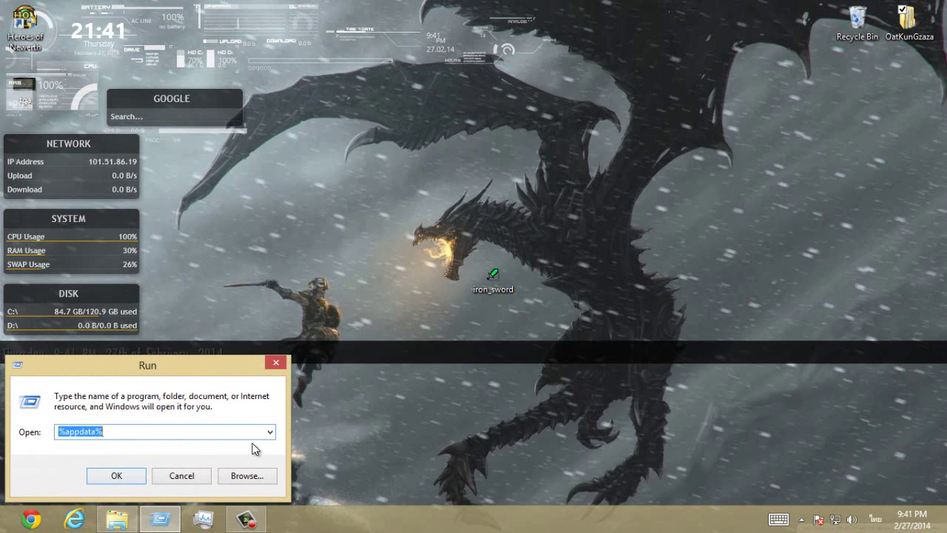
{"action": "left_click", "coordinate": [66, 433]}
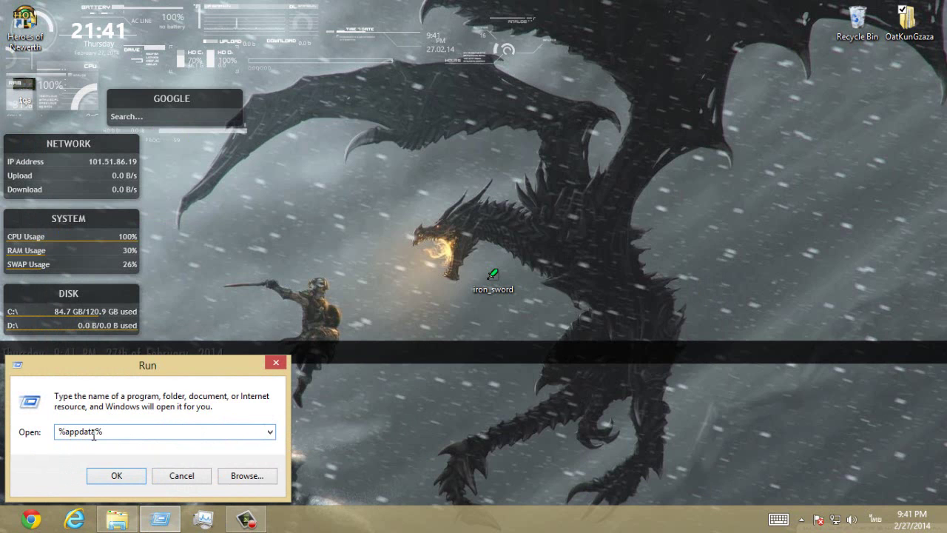
{"action": "left_click", "coordinate": [121, 472]}
{"action": "left_click", "coordinate": [304, 242]}
{"action": "double_click", "coordinate": [304, 242]}
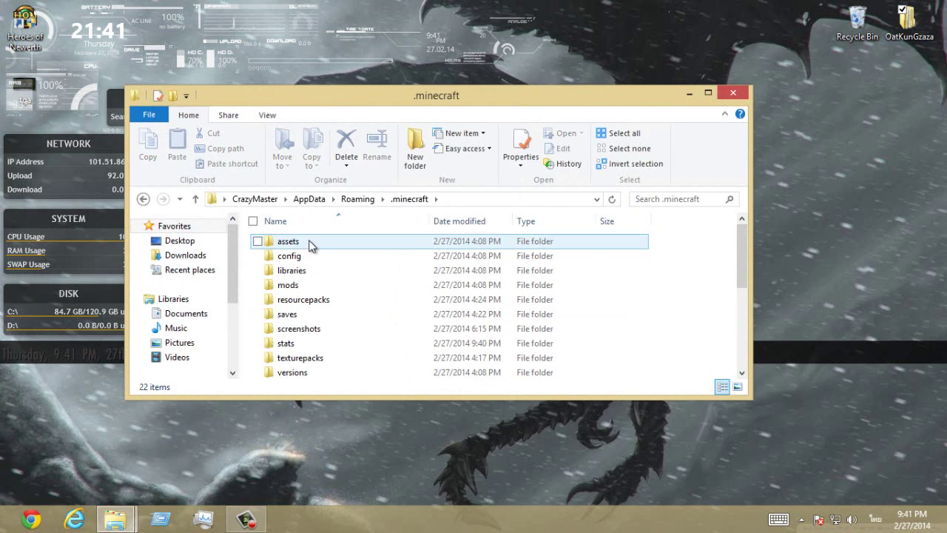
Open the versions folder and go into its 1.6.4 - Thai subfolder
{"action": "scroll", "coordinate": [321, 289], "scroll_direction": "down", "scroll_amount": 4}
{"action": "scroll", "coordinate": [312, 282], "scroll_direction": "up", "scroll_amount": 3}
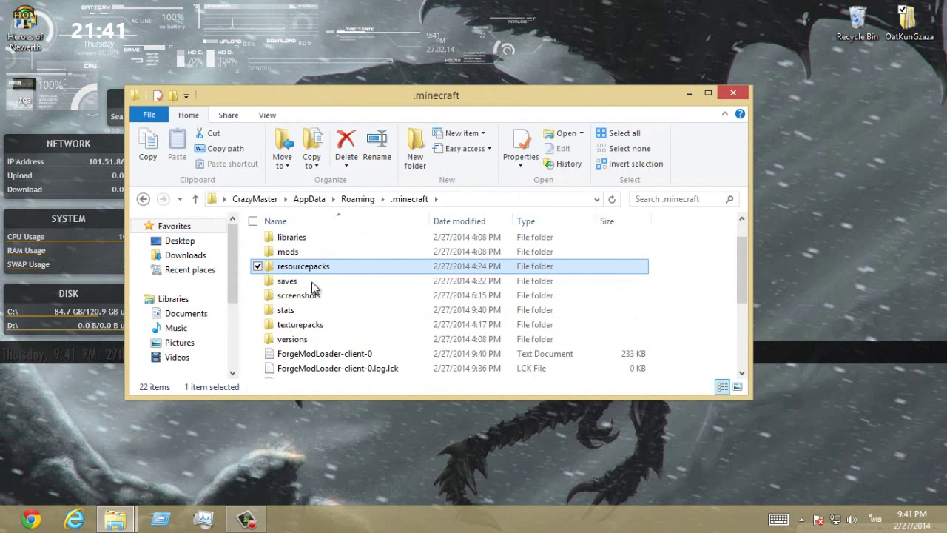
{"action": "double_click", "coordinate": [299, 340]}
{"action": "double_click", "coordinate": [315, 245]}
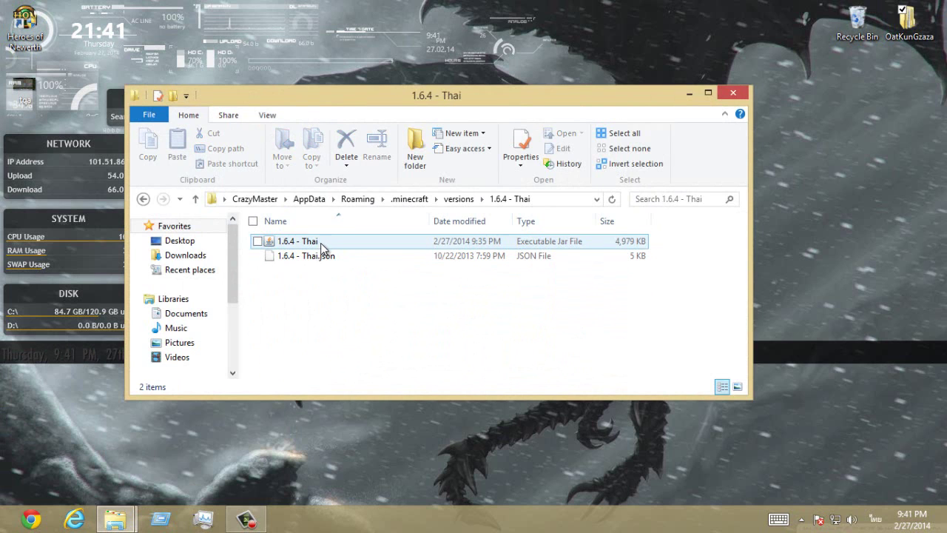
Open the 1.6.4 - Thai executable jar file with WinRAR archiver and close the folder window
{"action": "right_click", "coordinate": [321, 246]}
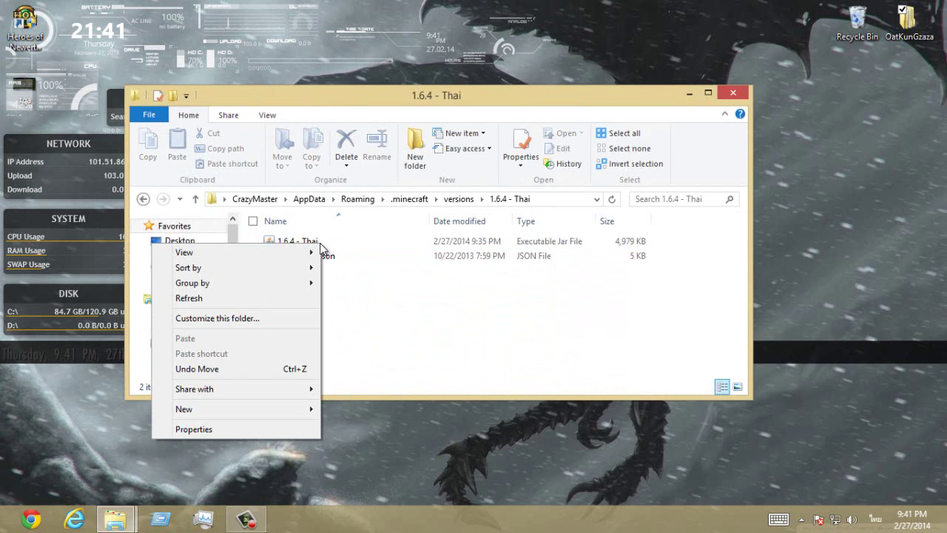
{"action": "left_click", "coordinate": [333, 244]}
{"action": "right_click", "coordinate": [329, 248]}
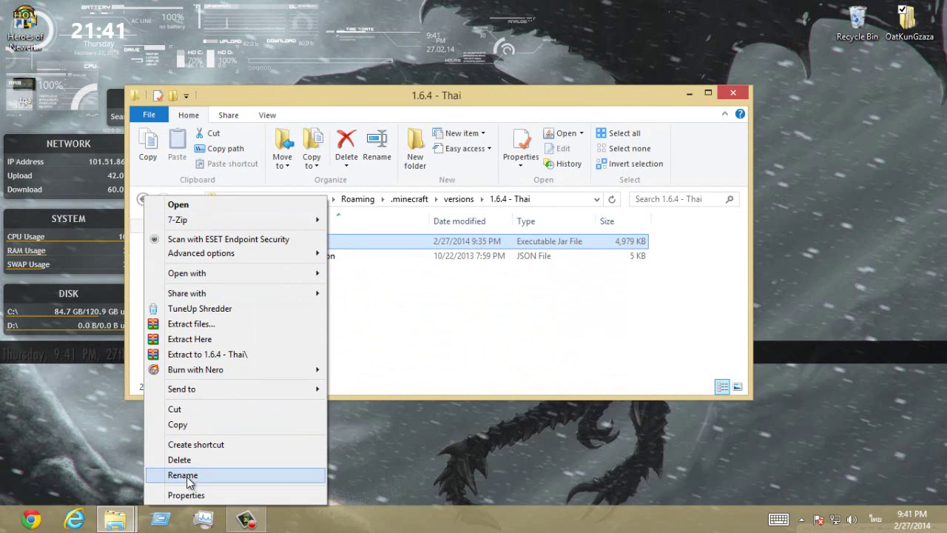
{"action": "mouse_move", "coordinate": [199, 284]}
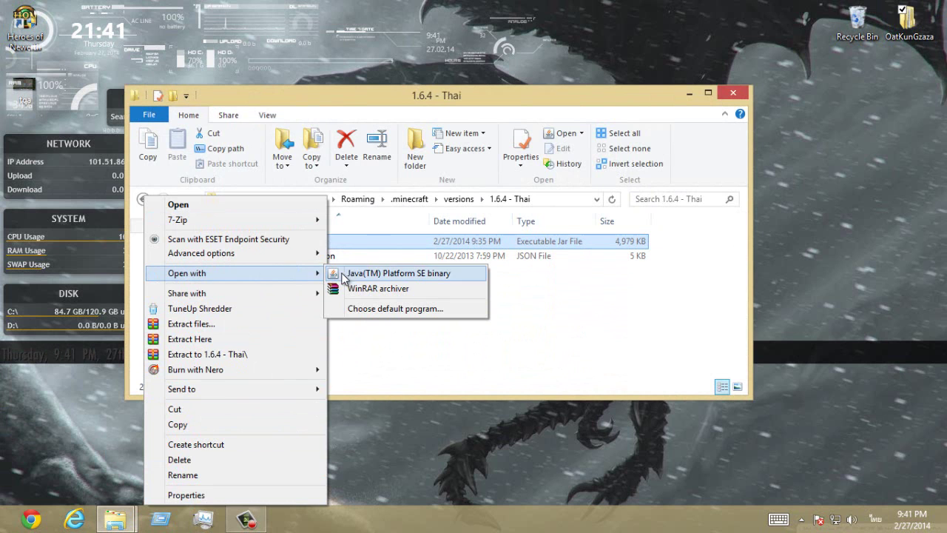
{"action": "left_click", "coordinate": [353, 291]}
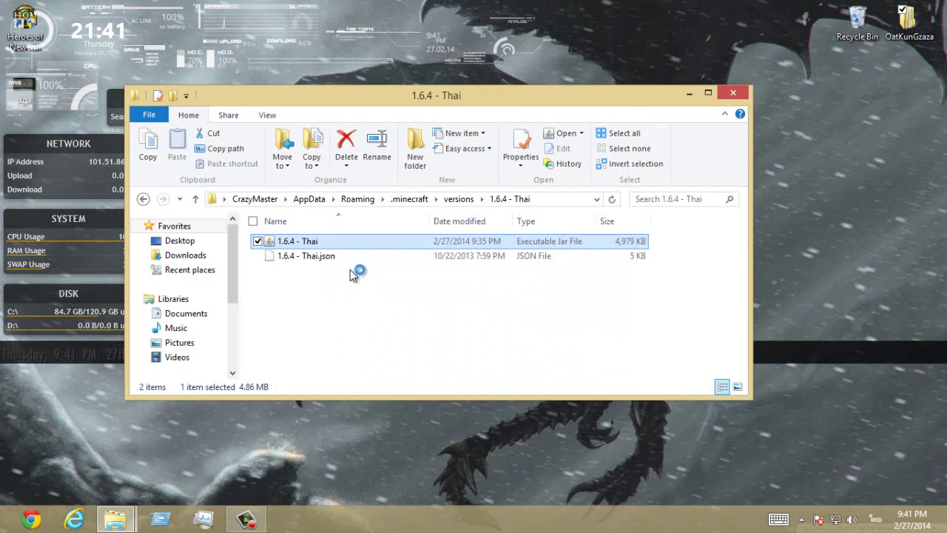
{"action": "left_click", "coordinate": [745, 97]}
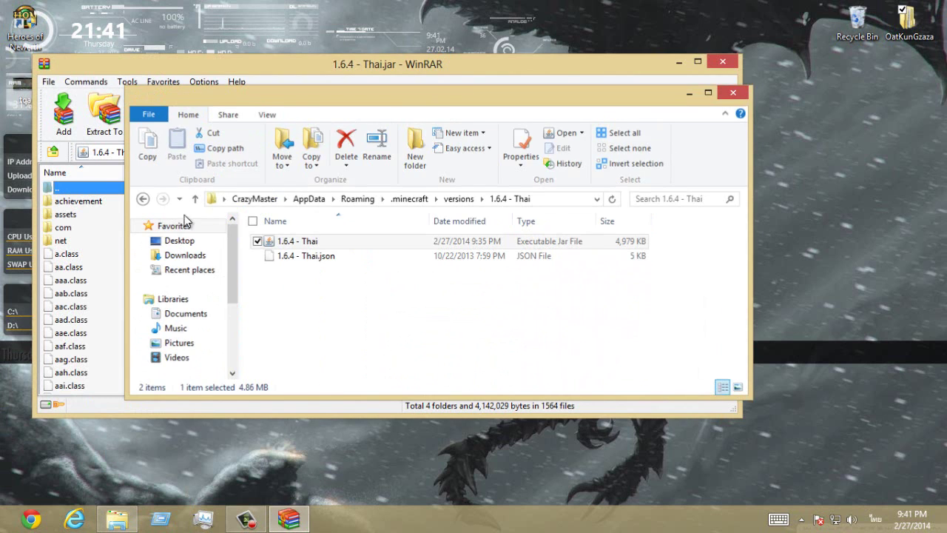
Browse inside the jar archive to the assets\minecraft\textures\items folder
{"action": "left_click", "coordinate": [93, 254]}
{"action": "double_click", "coordinate": [65, 214]}
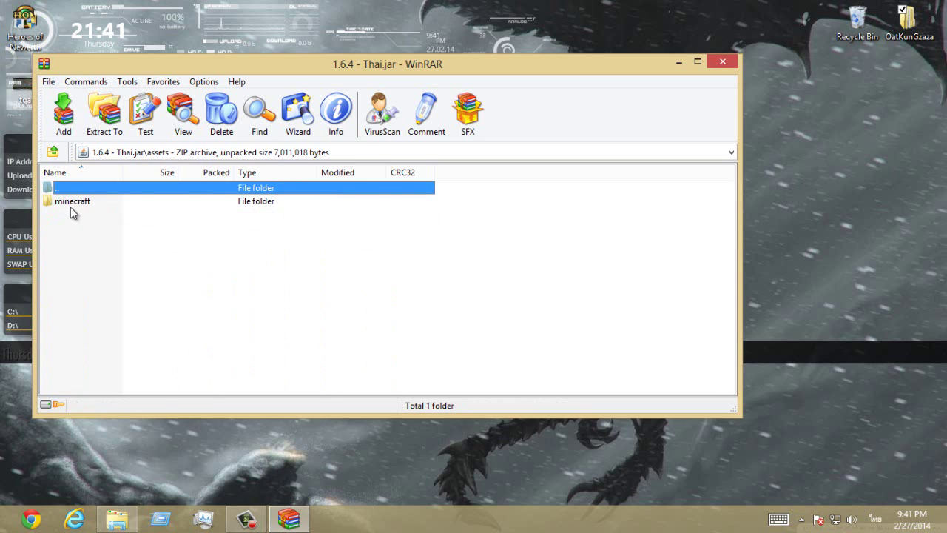
{"action": "double_click", "coordinate": [77, 202]}
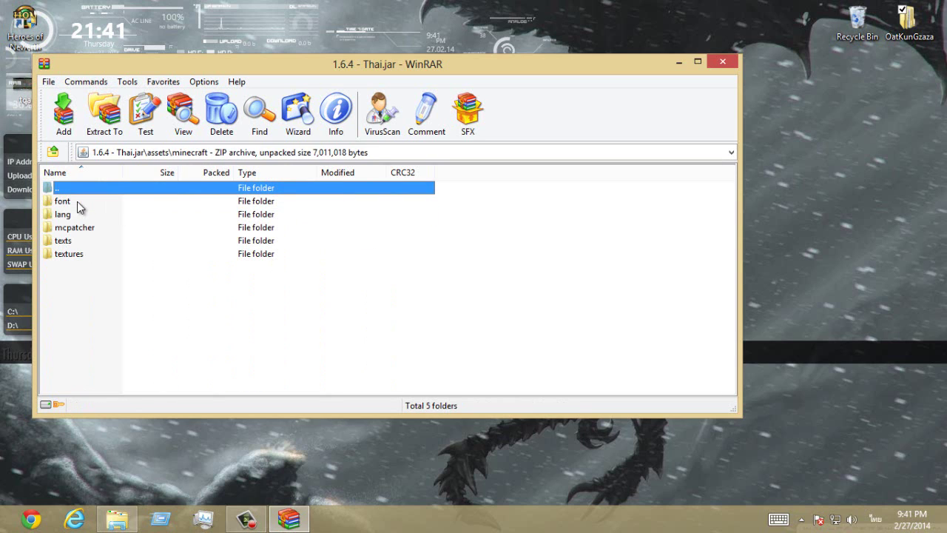
{"action": "double_click", "coordinate": [82, 259]}
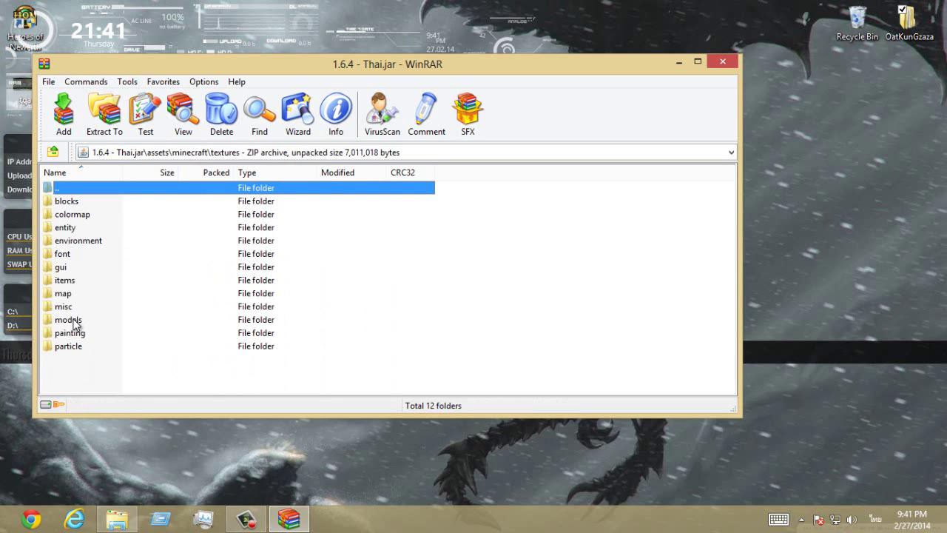
{"action": "double_click", "coordinate": [74, 287]}
Find iron_sword.png among the item textures and view it enlarged
{"action": "left_click", "coordinate": [83, 295]}
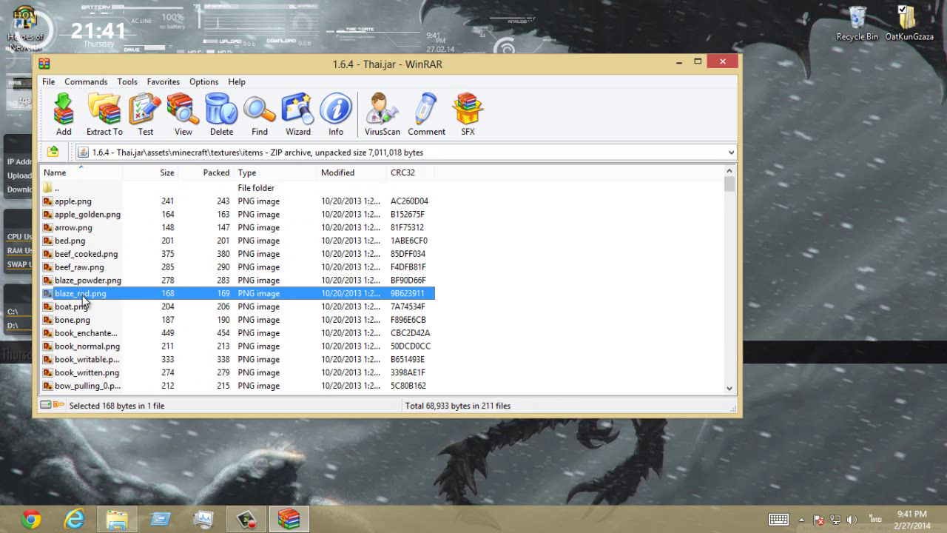
{"action": "scroll", "coordinate": [92, 318], "scroll_direction": "down", "scroll_amount": 7}
{"action": "scroll", "coordinate": [97, 335], "scroll_direction": "down", "scroll_amount": 14}
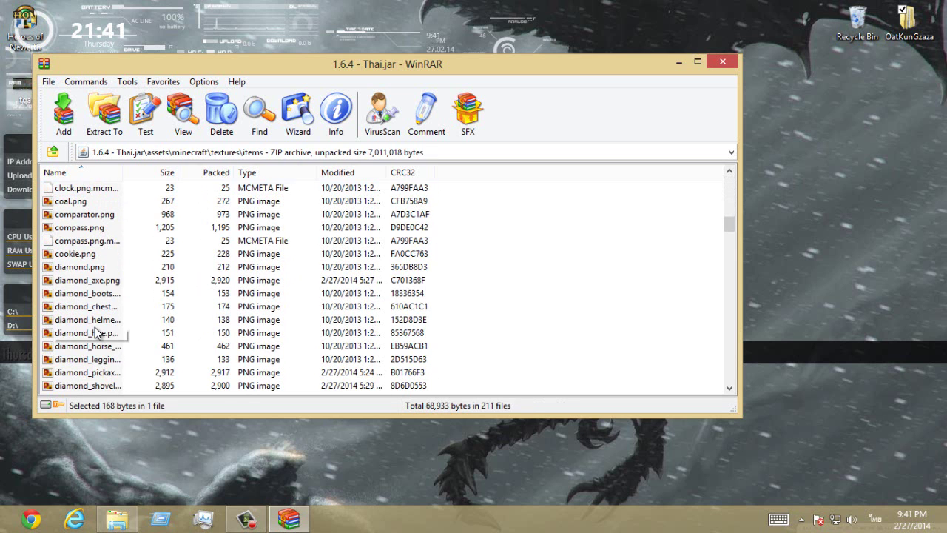
{"action": "scroll", "coordinate": [98, 332], "scroll_direction": "down", "scroll_amount": 16}
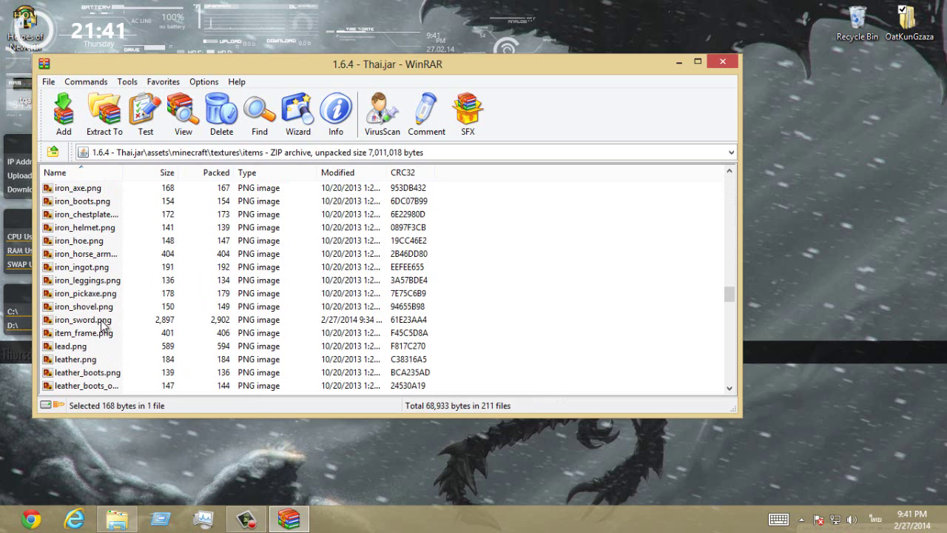
{"action": "double_click", "coordinate": [102, 321]}
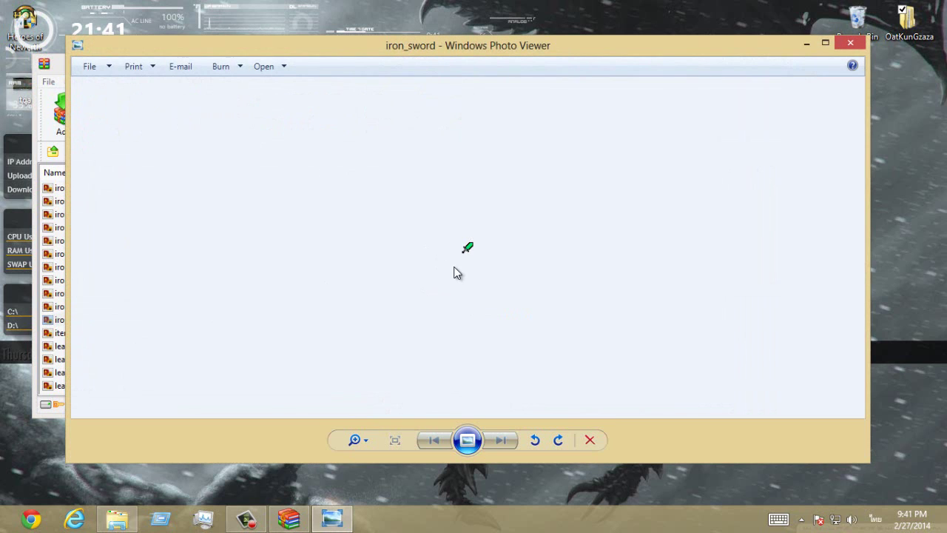
{"action": "scroll", "coordinate": [457, 273], "scroll_direction": "up", "scroll_amount": 5}
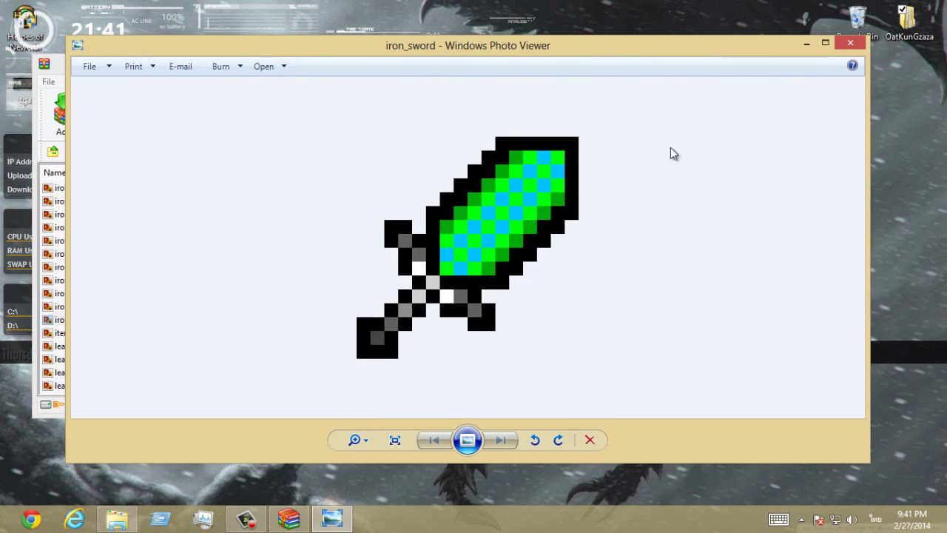
Preview iron_pickaxe.png, extract it from the archive to the desktop, and minimise the archive window
{"action": "left_click", "coordinate": [854, 46]}
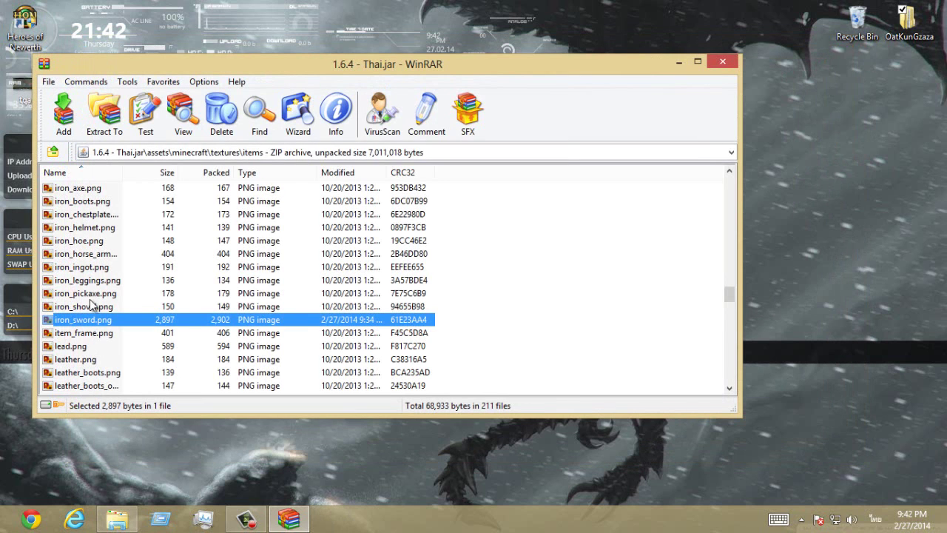
{"action": "double_click", "coordinate": [95, 294]}
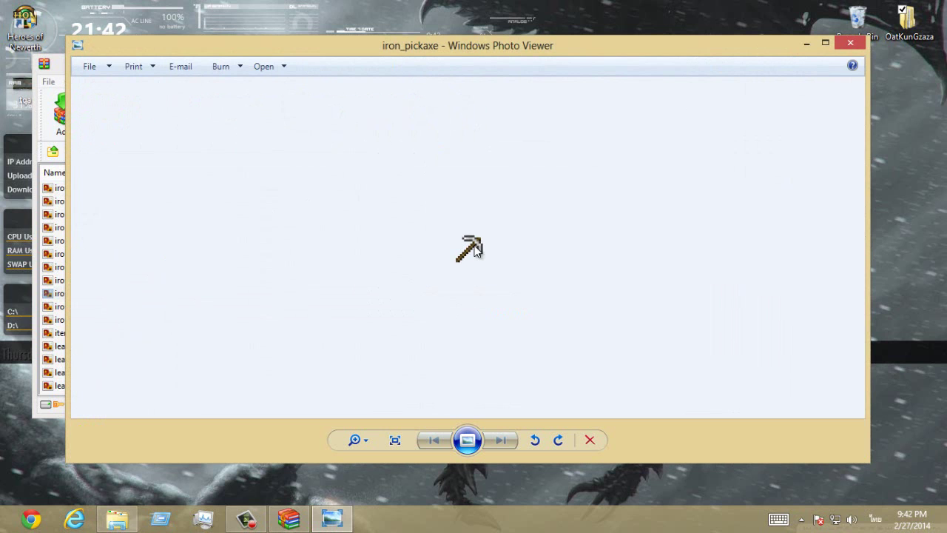
{"action": "left_click", "coordinate": [848, 43]}
{"action": "left_click_drag", "start_coordinate": [102, 294], "coordinate": [820, 300]}
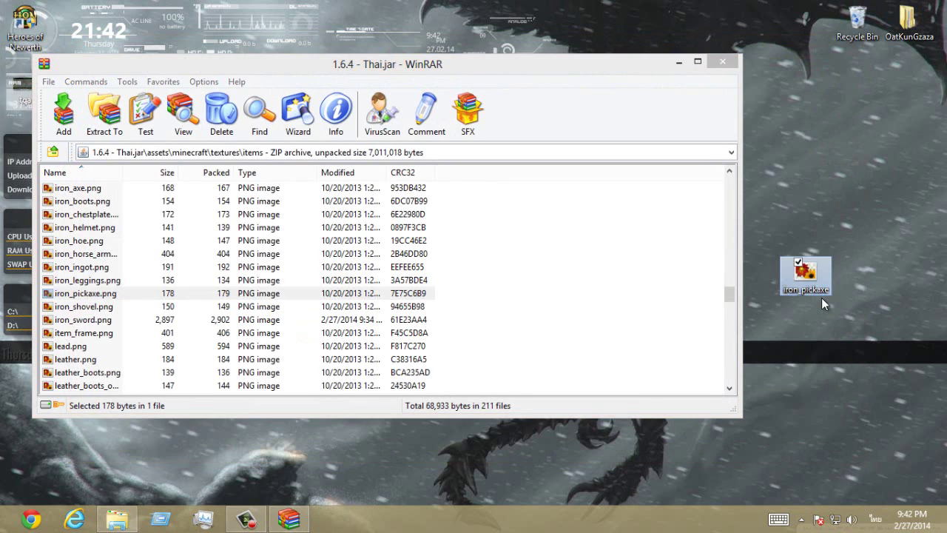
{"action": "left_click", "coordinate": [679, 62]}
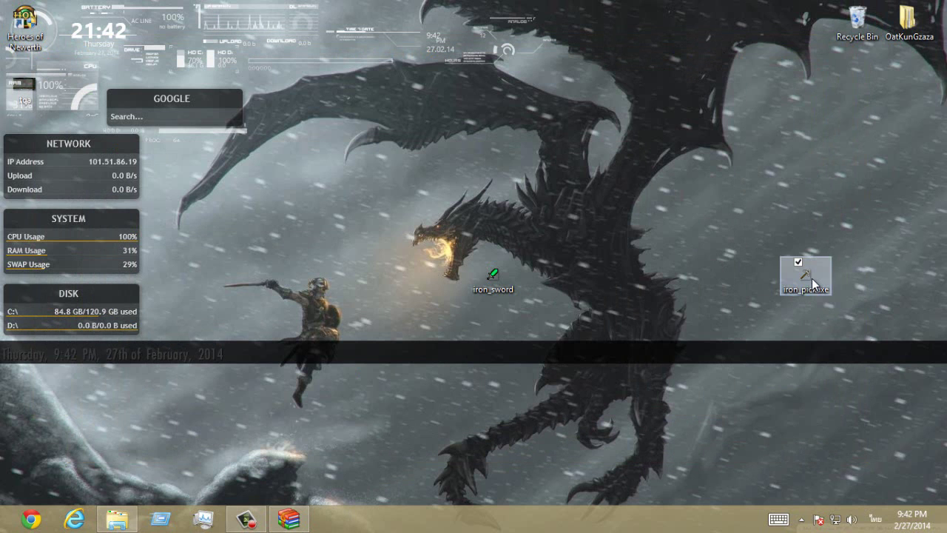
Launch Photoshop from the Program Files\Adobe\Adobe PhotoShop CS3 folder on the C: drive
{"action": "left_click", "coordinate": [786, 165]}
{"action": "double_click", "coordinate": [908, 22]}
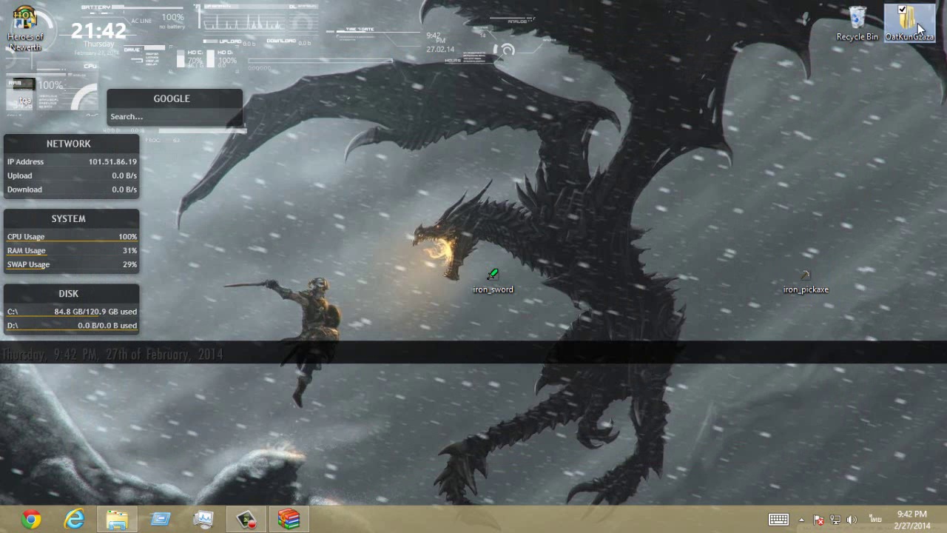
{"action": "scroll", "coordinate": [251, 311], "scroll_direction": "down", "scroll_amount": 3}
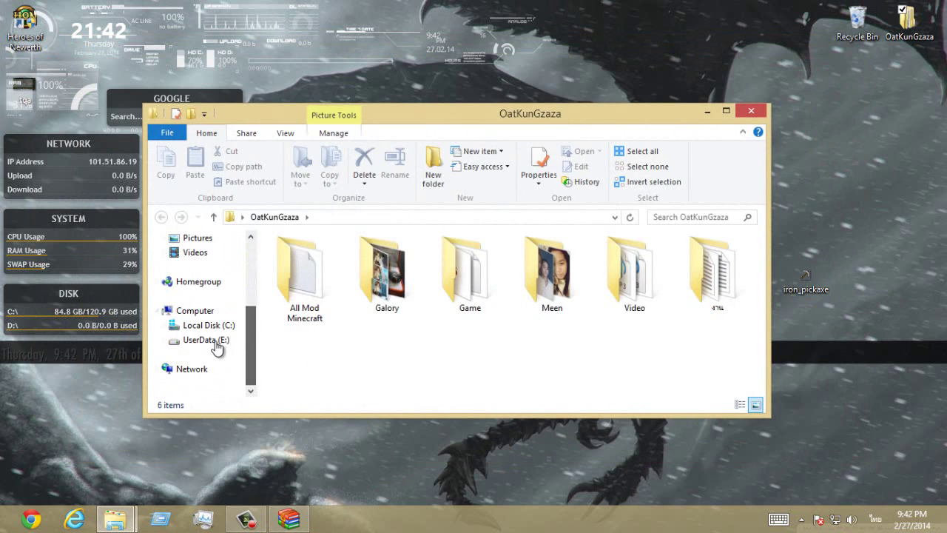
{"action": "left_click", "coordinate": [211, 325]}
{"action": "double_click", "coordinate": [335, 324]}
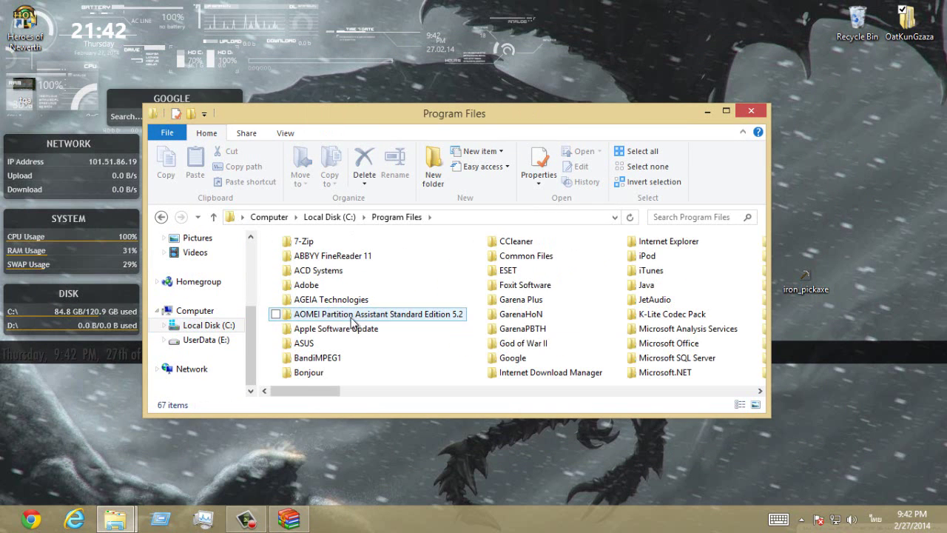
{"action": "double_click", "coordinate": [331, 287]}
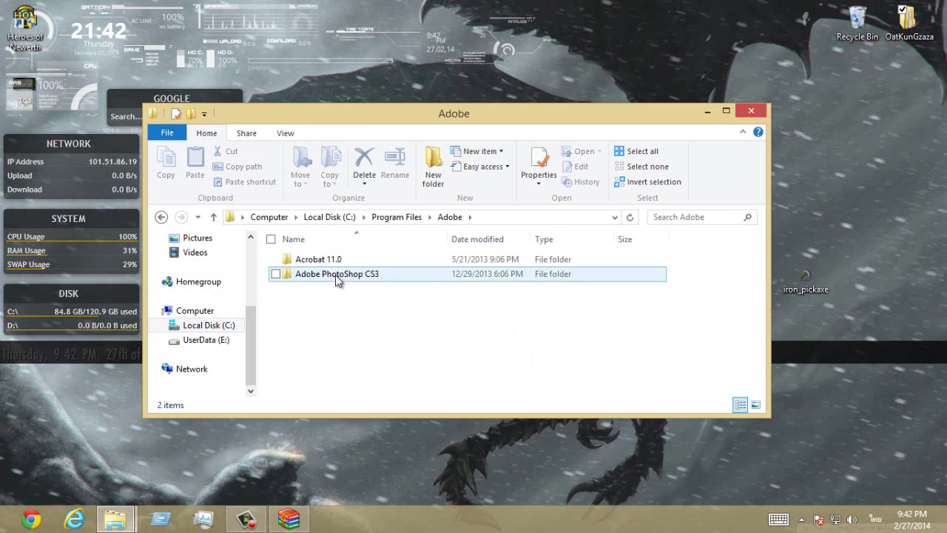
{"action": "double_click", "coordinate": [325, 274]}
{"action": "scroll", "coordinate": [338, 311], "scroll_direction": "down", "scroll_amount": 9}
{"action": "left_click", "coordinate": [339, 319]}
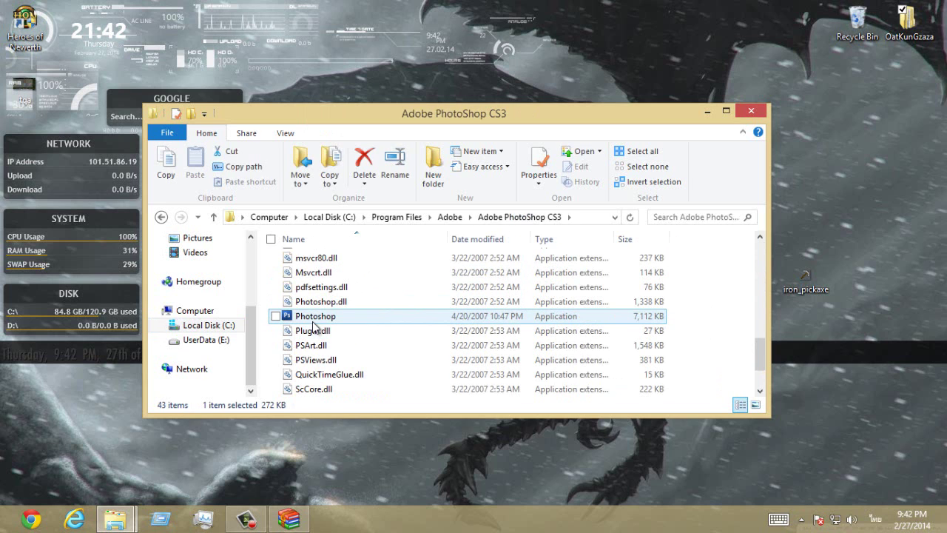
{"action": "double_click", "coordinate": [314, 320]}
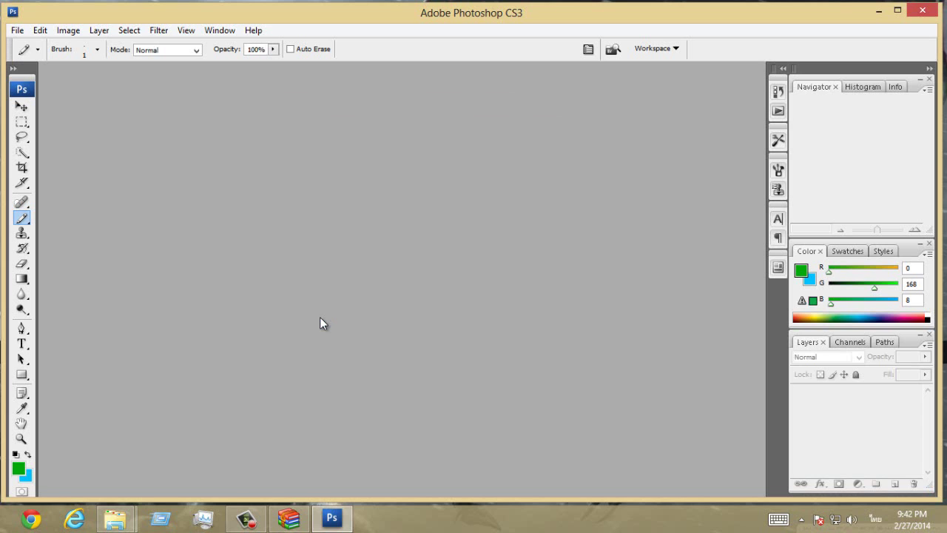
Open the iron_pickaxe PNG image from the desktop for editing
{"action": "left_click", "coordinate": [22, 30]}
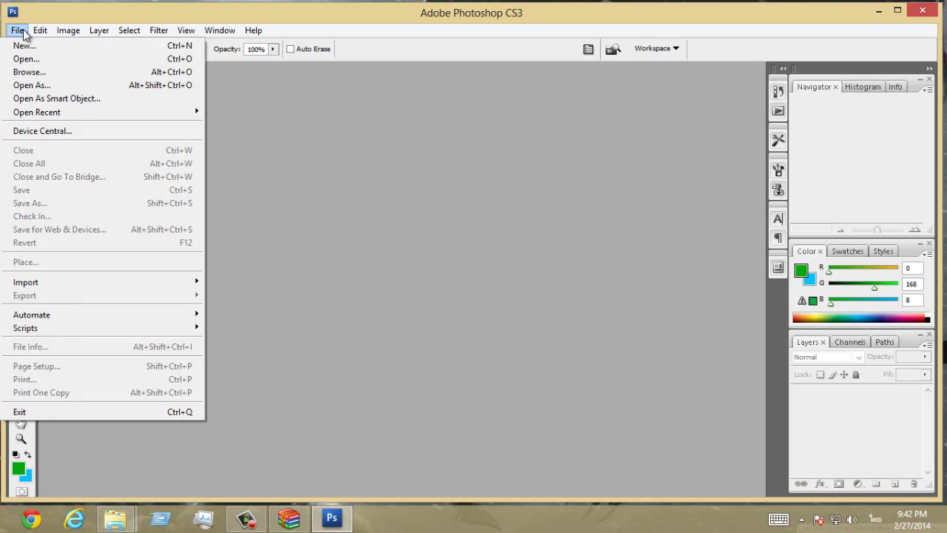
{"action": "left_click", "coordinate": [34, 58]}
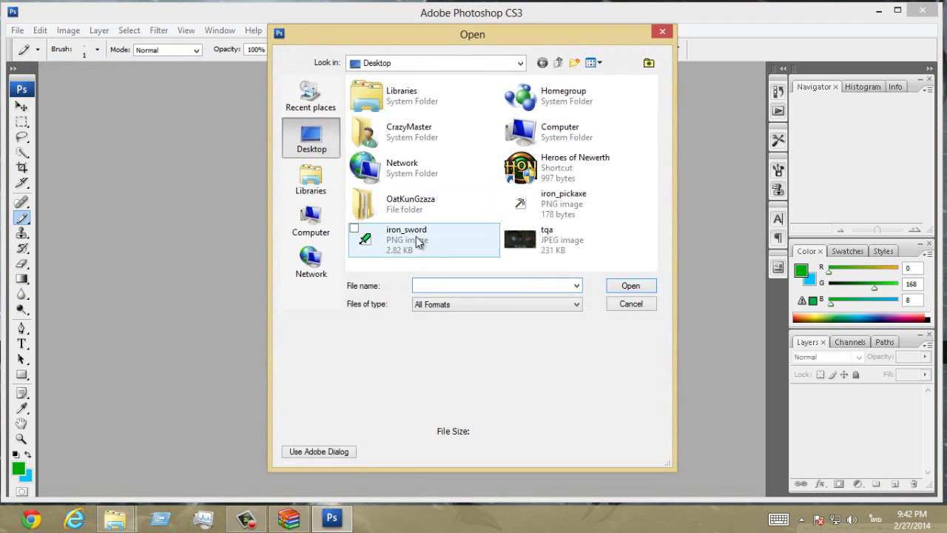
{"action": "left_click", "coordinate": [567, 200]}
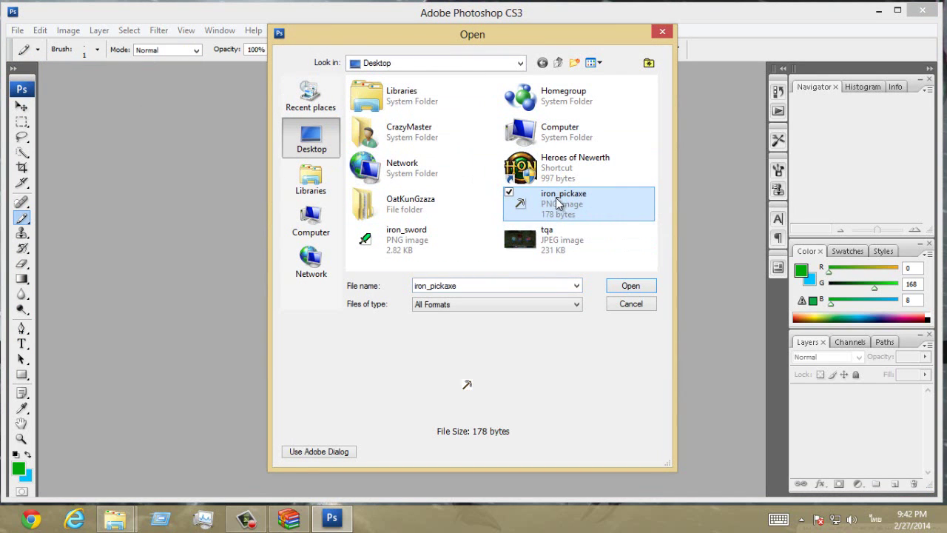
{"action": "left_click", "coordinate": [627, 289]}
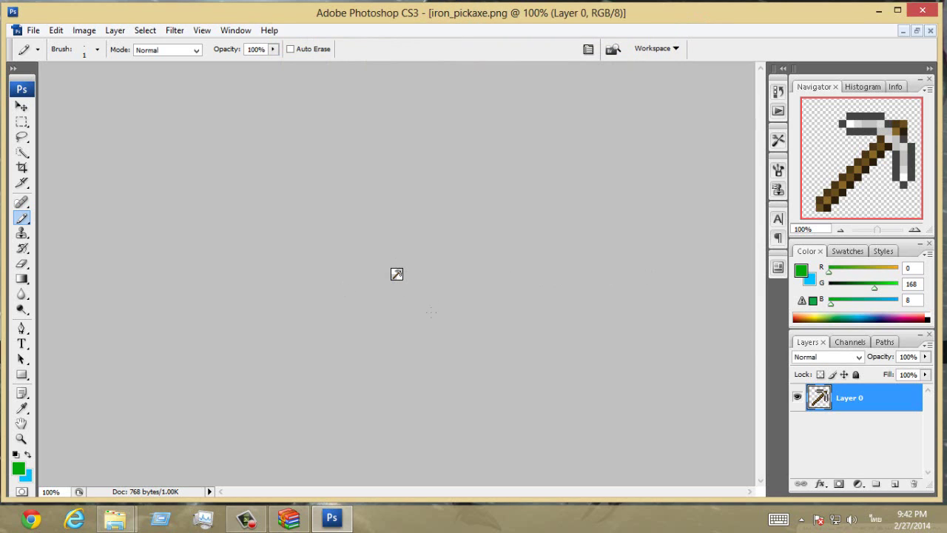
Magnify the pickaxe texture to 3200% so its individual pixels can be edited
{"action": "left_click", "coordinate": [21, 440]}
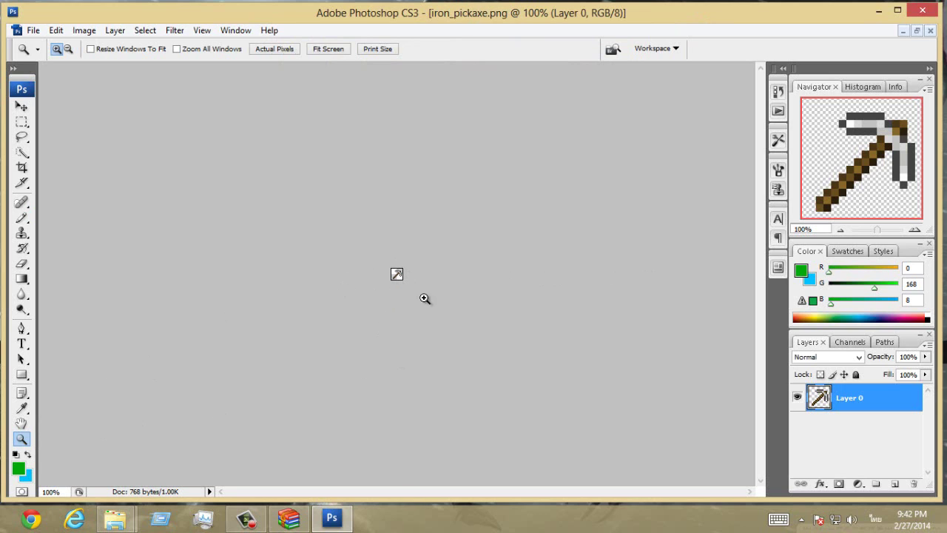
{"action": "left_click", "coordinate": [396, 281]}
{"action": "left_click", "coordinate": [396, 281]}
{"action": "left_click", "coordinate": [396, 280]}
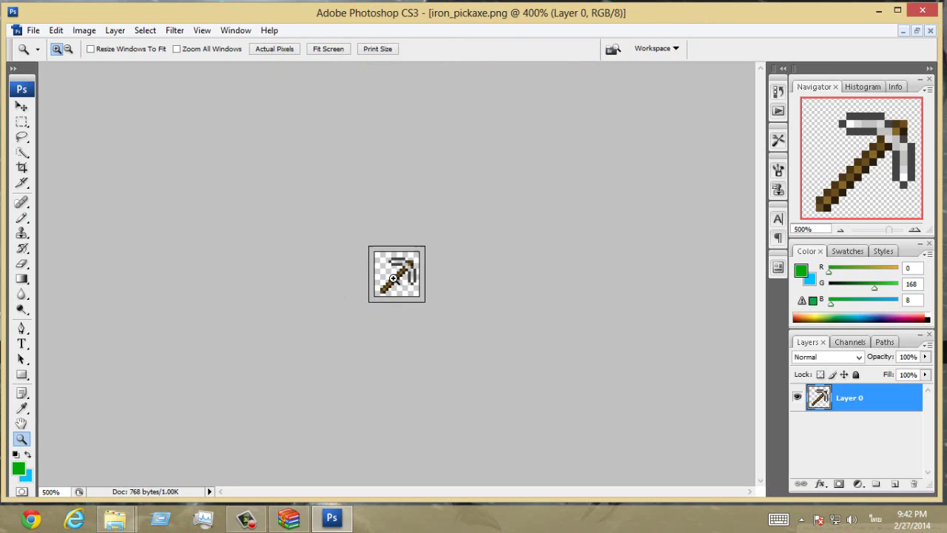
{"action": "left_click", "coordinate": [394, 280]}
{"action": "left_click", "coordinate": [394, 278]}
{"action": "left_click", "coordinate": [394, 279]}
{"action": "left_click", "coordinate": [394, 278]}
{"action": "left_click", "coordinate": [393, 278]}
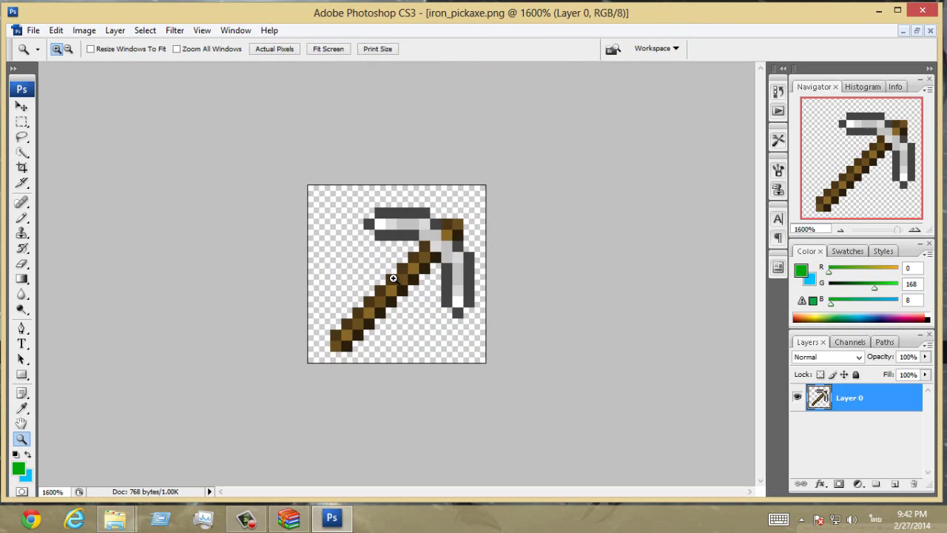
{"action": "left_click", "coordinate": [393, 278]}
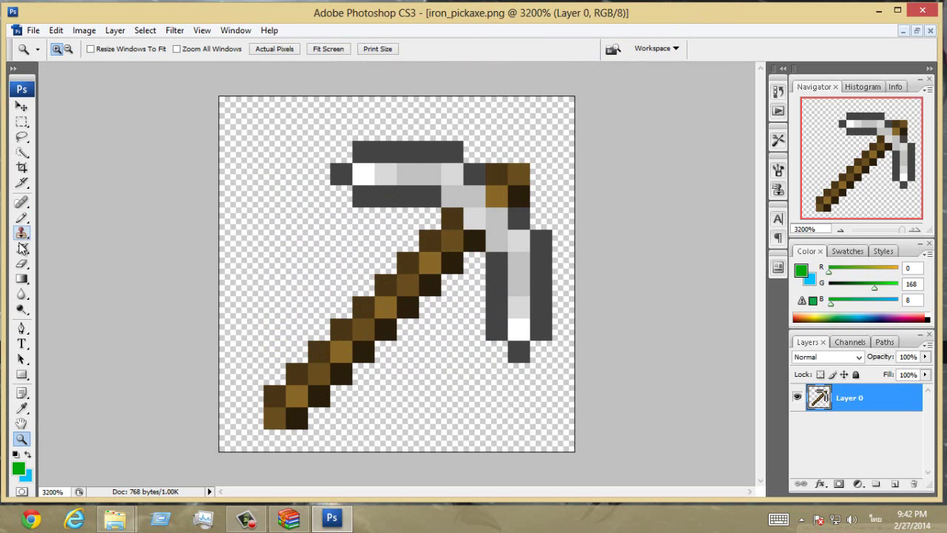
Select the Pencil tool instead of the Brush tool and check its 1 px brush size
{"action": "left_click", "coordinate": [22, 218]}
{"action": "left_click", "coordinate": [23, 217]}
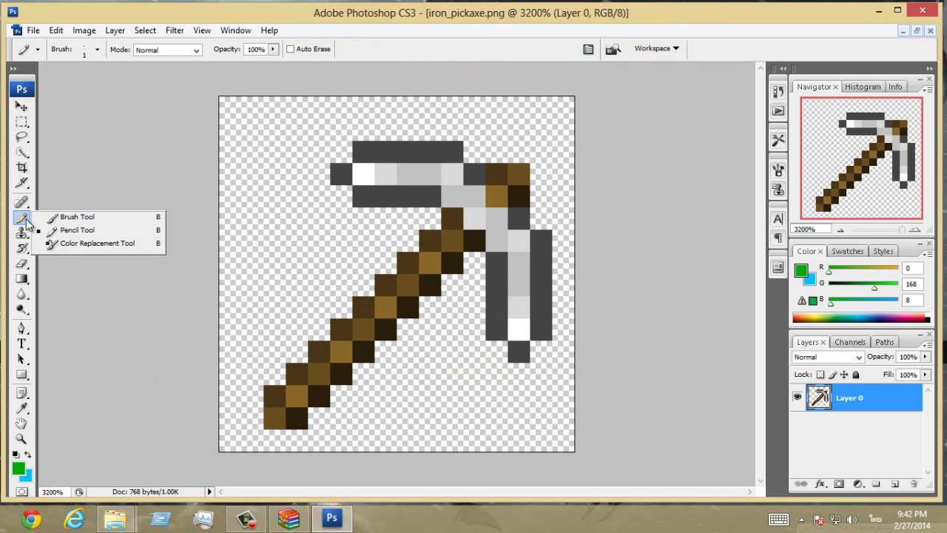
{"action": "left_click", "coordinate": [74, 217]}
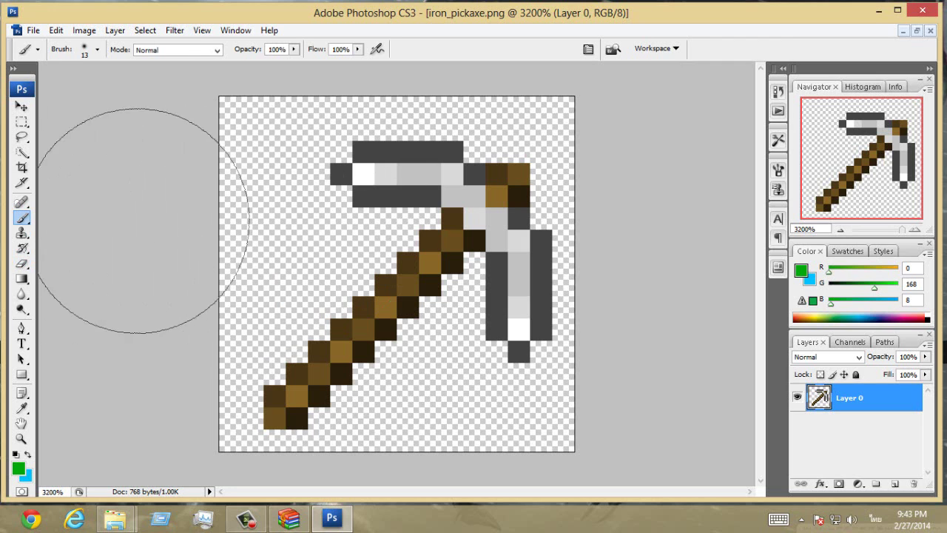
{"action": "left_click", "coordinate": [28, 226]}
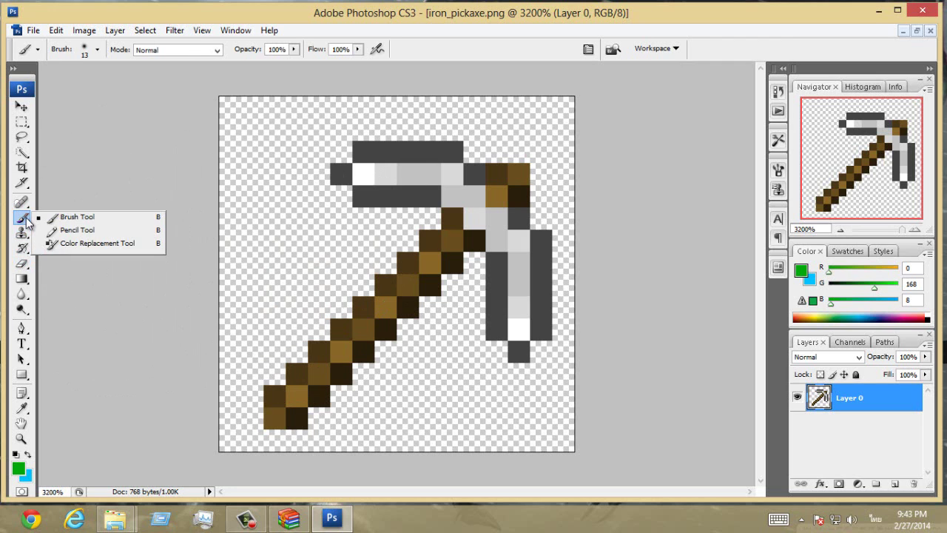
{"action": "left_click", "coordinate": [63, 233]}
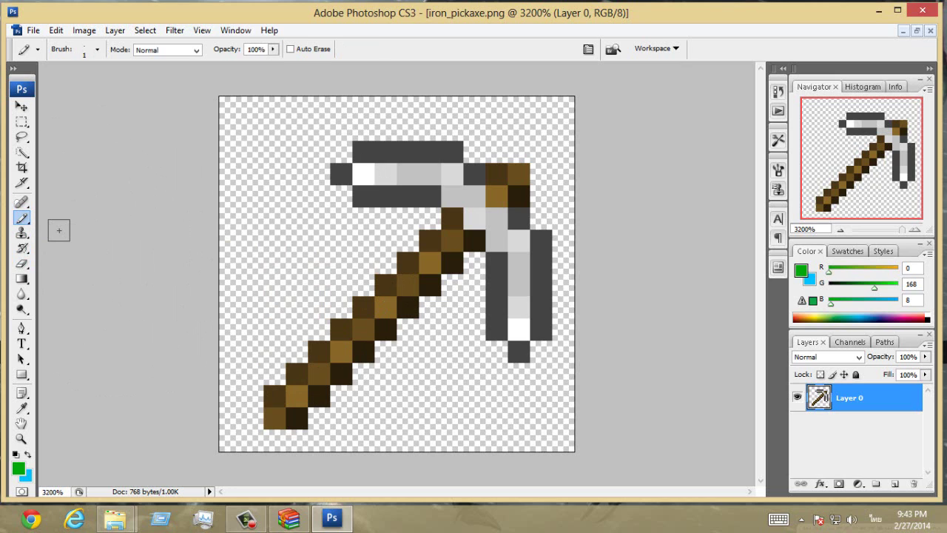
{"action": "left_click", "coordinate": [97, 51]}
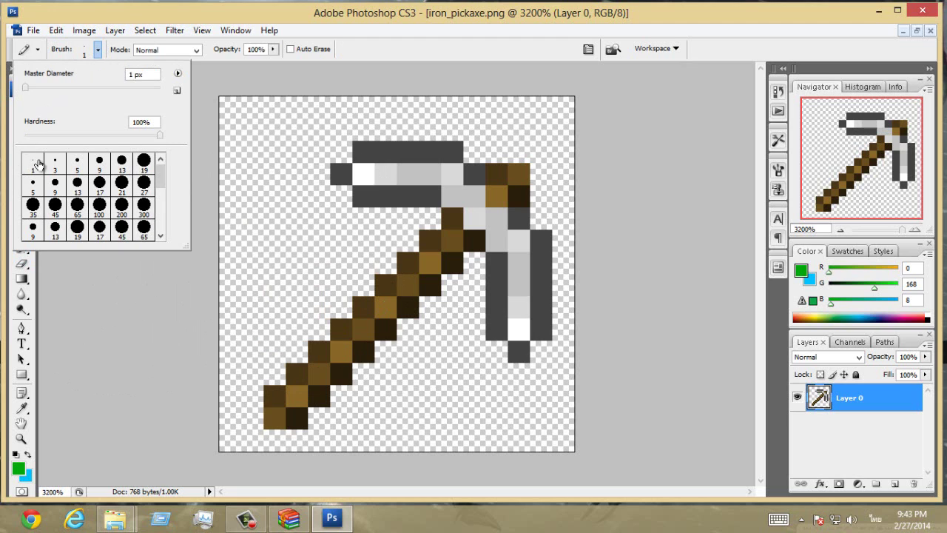
{"action": "left_click", "coordinate": [96, 50]}
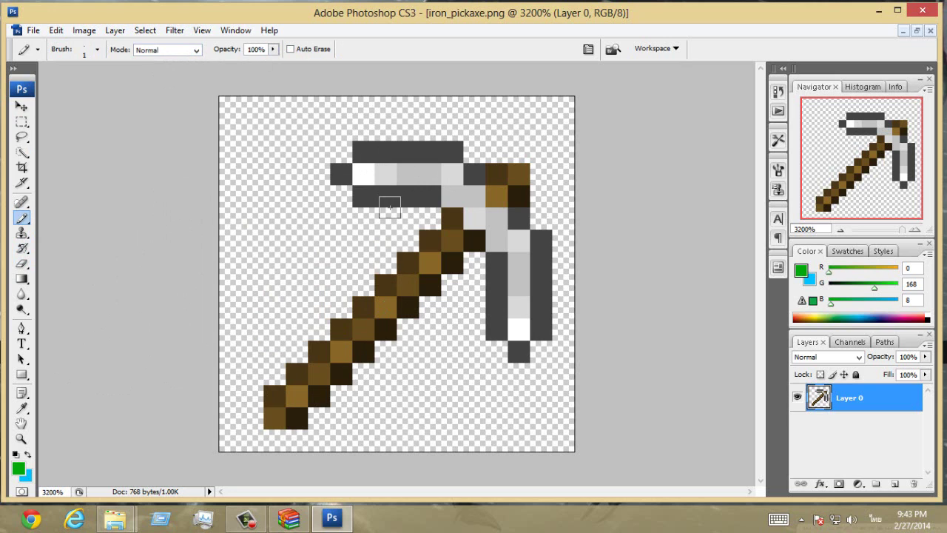
Reset to the default black foreground colour and paint the dark pixels along the handle's lower-right edge black
{"action": "left_click", "coordinate": [15, 454]}
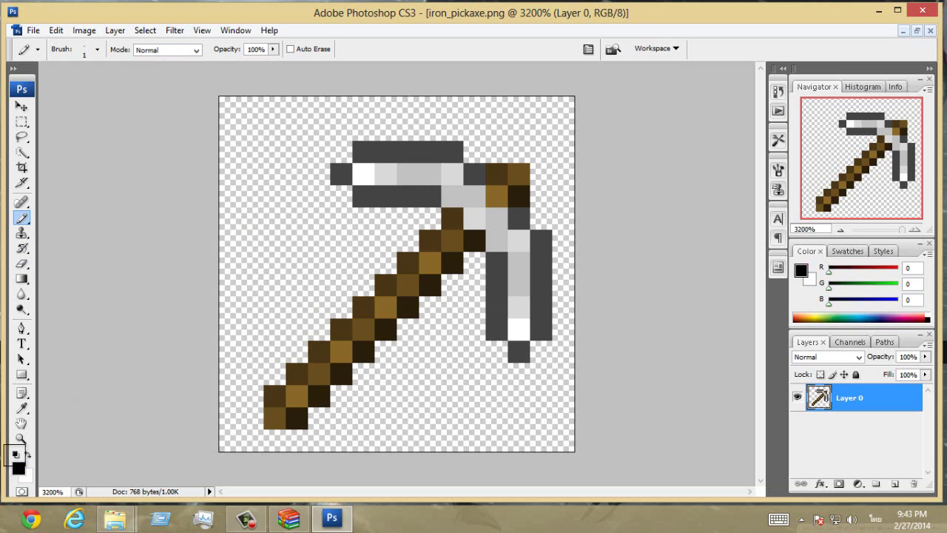
{"action": "left_click", "coordinate": [452, 262]}
{"action": "left_click", "coordinate": [430, 285]}
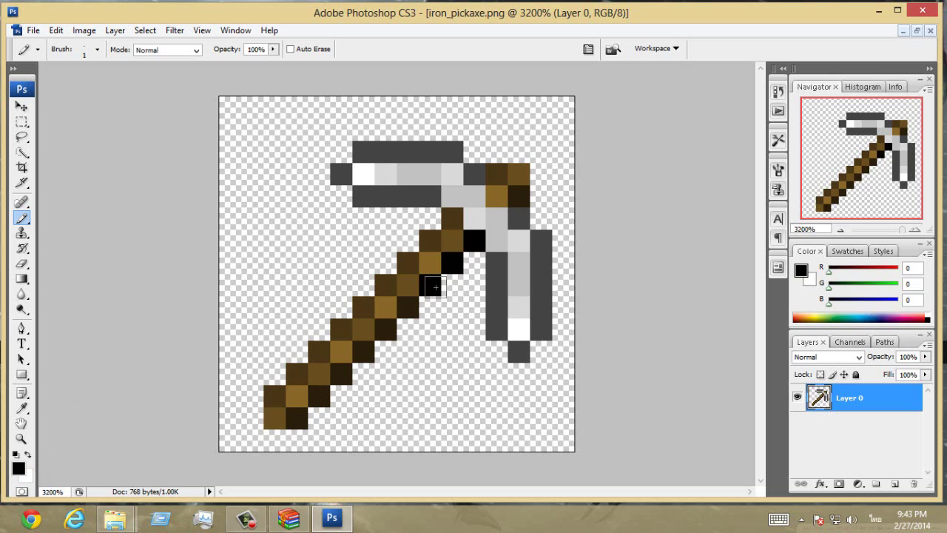
{"action": "left_click", "coordinate": [407, 307]}
{"action": "left_click", "coordinate": [385, 330]}
{"action": "left_click", "coordinate": [367, 346]}
{"action": "left_click", "coordinate": [345, 369]}
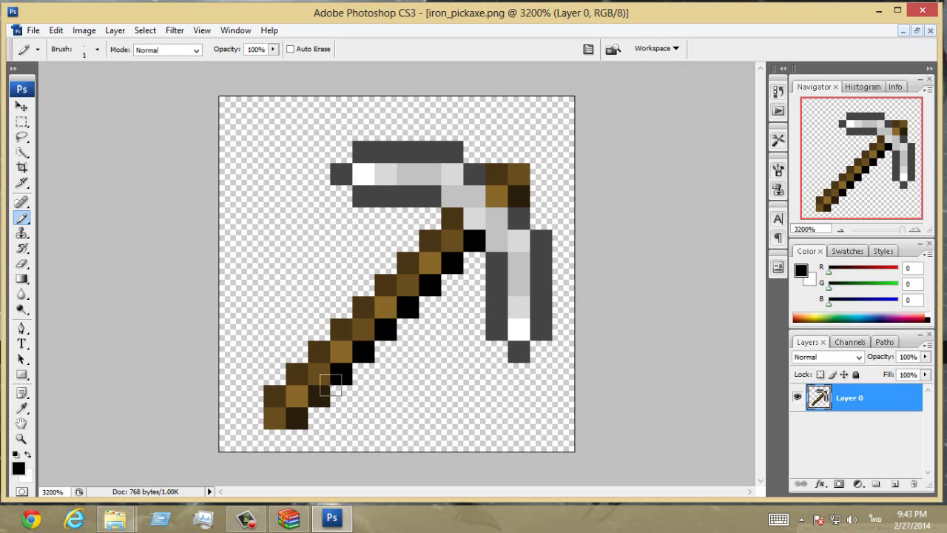
{"action": "left_click", "coordinate": [323, 391]}
{"action": "left_click", "coordinate": [301, 416]}
Paint the handle's upper-left edge pixels and the two darkest brown pixels at its upper tip black
{"action": "left_click", "coordinate": [273, 397]}
{"action": "left_click", "coordinate": [296, 374]}
{"action": "left_click", "coordinate": [319, 353]}
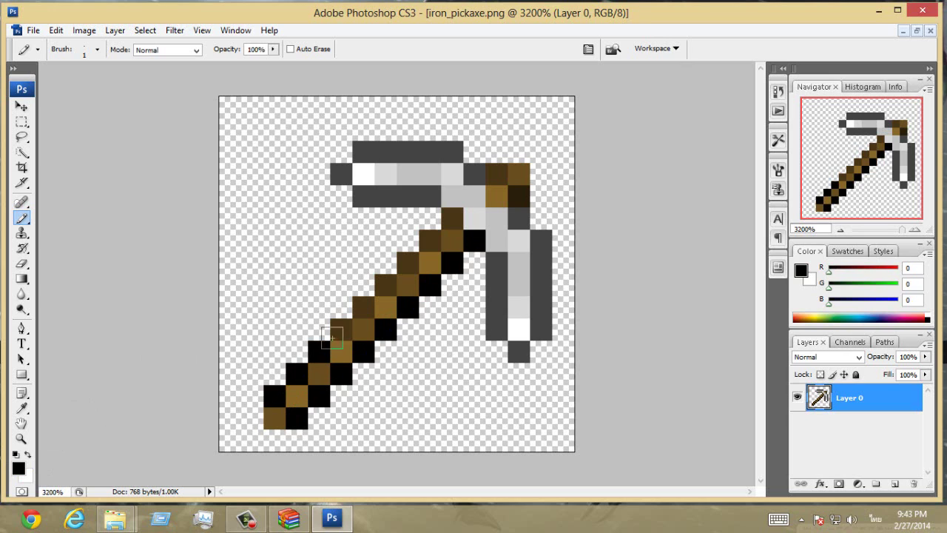
{"action": "left_click", "coordinate": [340, 330]}
{"action": "left_click", "coordinate": [363, 308]}
{"action": "left_click", "coordinate": [388, 281]}
{"action": "left_click", "coordinate": [408, 260]}
{"action": "left_click", "coordinate": [430, 240]}
{"action": "left_click", "coordinate": [452, 218]}
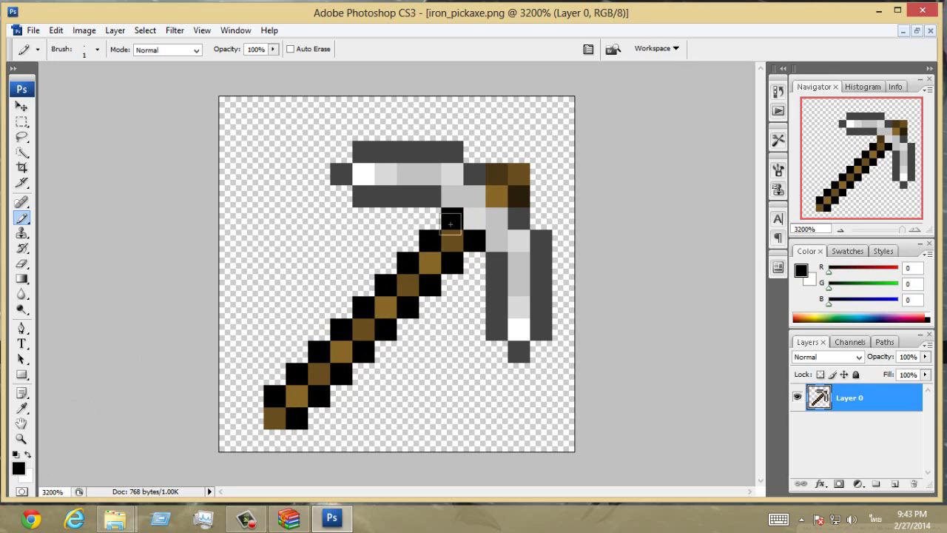
{"action": "left_click", "coordinate": [497, 174]}
{"action": "left_click", "coordinate": [517, 193]}
{"action": "left_click", "coordinate": [517, 193]}
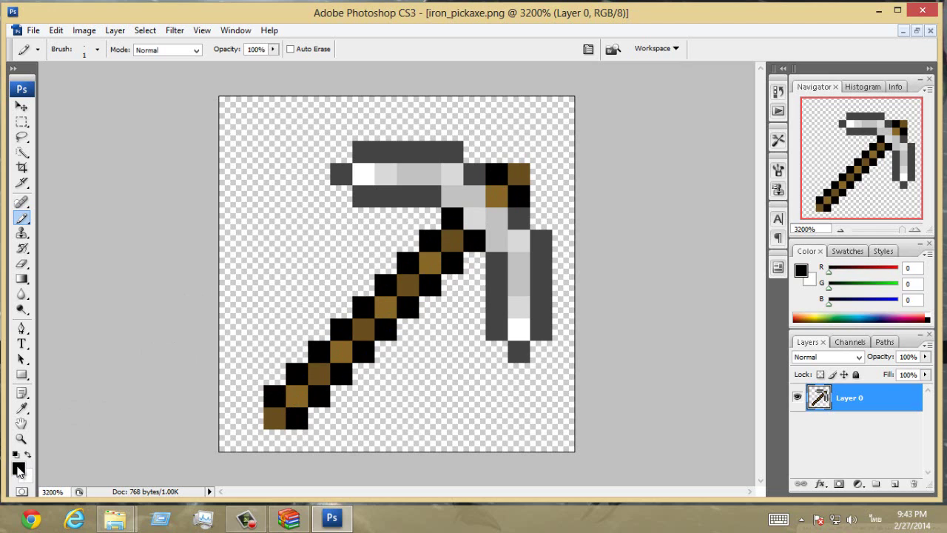
Paint the dark grey outline around both prongs of the pickaxe head black
{"action": "left_click", "coordinate": [497, 263]}
{"action": "left_click", "coordinate": [496, 285]}
{"action": "left_click", "coordinate": [497, 307]}
{"action": "left_click", "coordinate": [497, 329]}
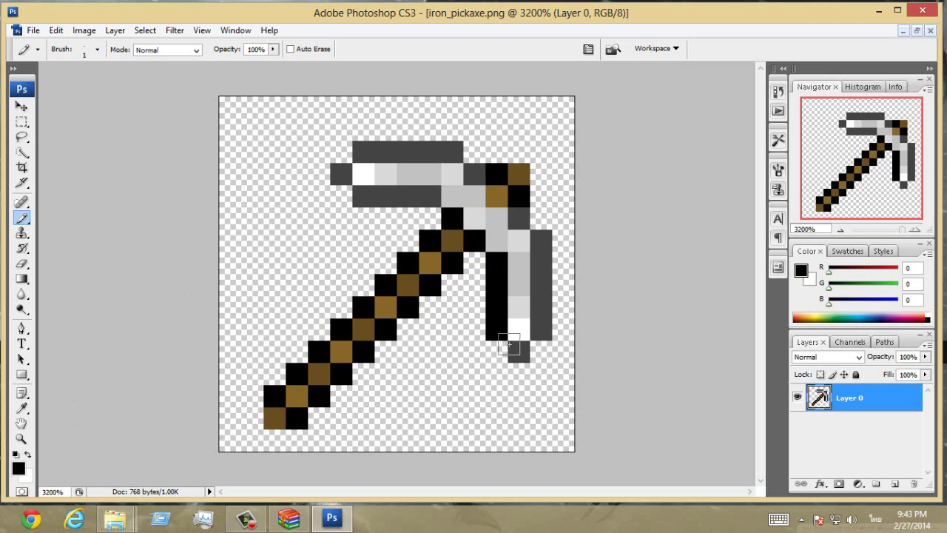
{"action": "left_click", "coordinate": [519, 352]}
{"action": "mouse_move", "coordinate": [535, 325]}
{"action": "left_mouse_down"}
{"action": "mouse_move", "coordinate": [544, 245]}
{"action": "mouse_move", "coordinate": [519, 218]}
{"action": "left_mouse_up"}
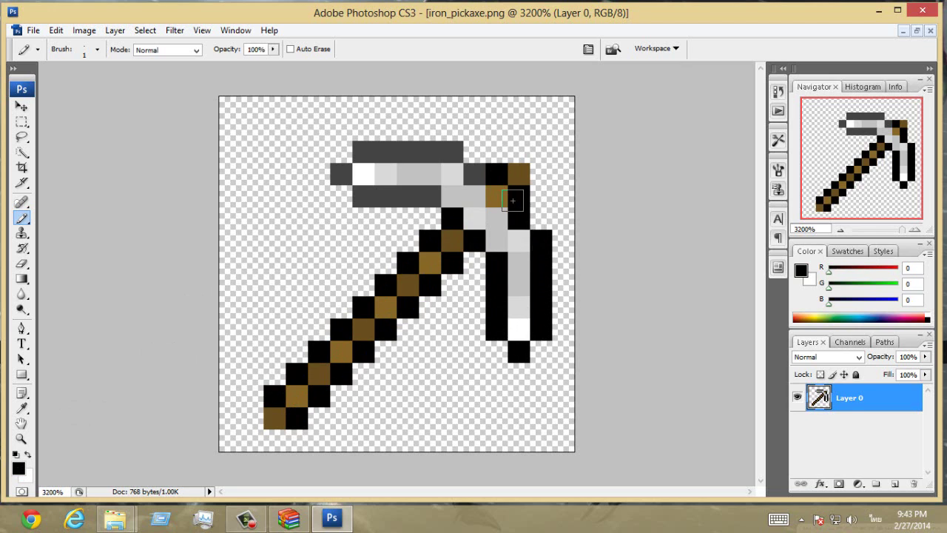
{"action": "left_click", "coordinate": [483, 175]}
{"action": "mouse_move", "coordinate": [450, 152]}
{"action": "left_mouse_down"}
{"action": "mouse_move", "coordinate": [373, 157]}
{"action": "mouse_move", "coordinate": [348, 180]}
{"action": "mouse_move", "coordinate": [380, 199]}
{"action": "mouse_move", "coordinate": [426, 196]}
{"action": "left_mouse_up"}
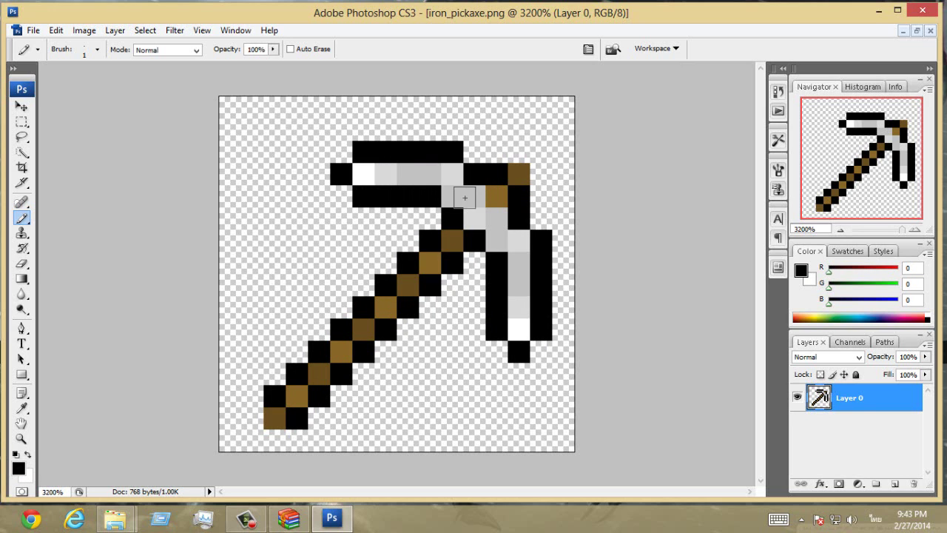
Set the foreground colour to dark grey with RGB 74, 74, 74 for the handle's inner pixels
{"action": "left_click", "coordinate": [20, 468]}
{"action": "left_click_drag", "start_coordinate": [333, 267], "coordinate": [267, 246]}
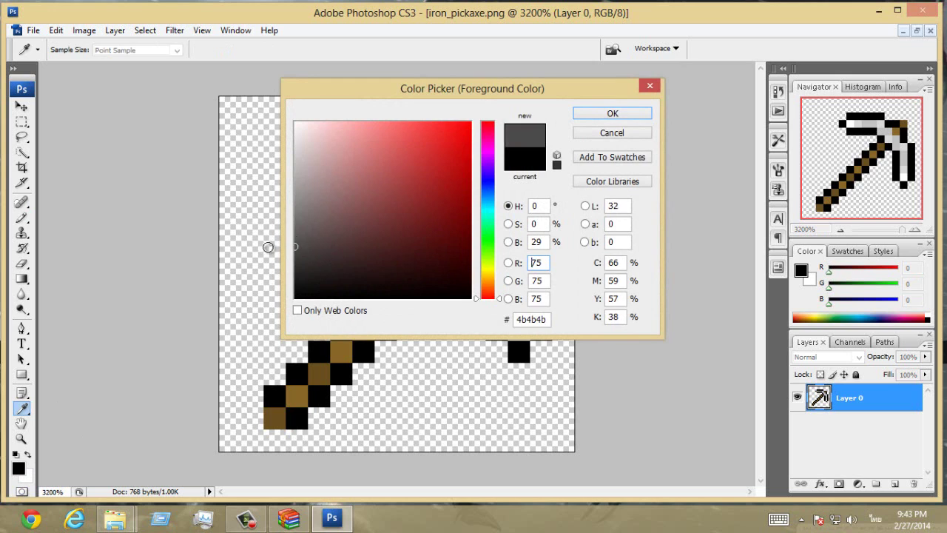
{"action": "left_click", "coordinate": [612, 114]}
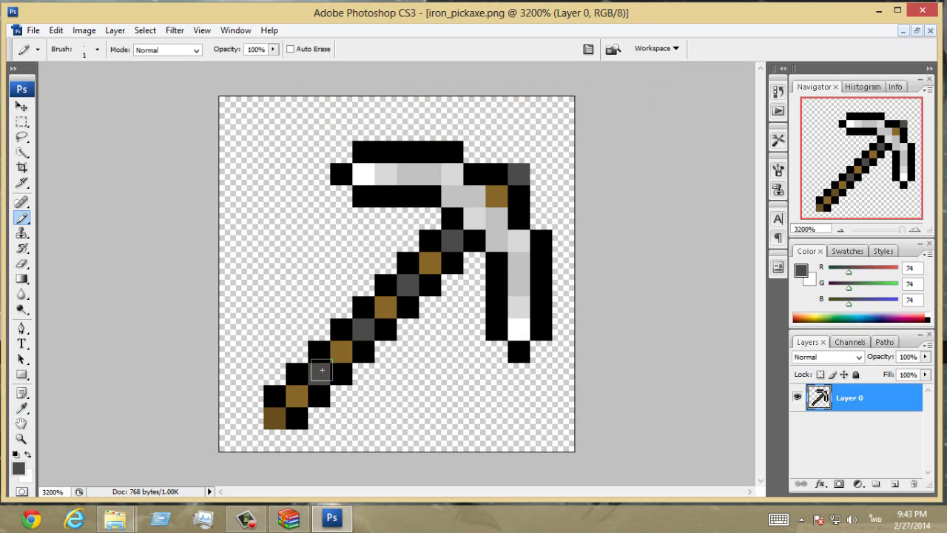
Paint the handle's bottom end pixel dark grey, and all remaining brown pixels light grey with RGB 171, 171, 171
{"action": "left_click", "coordinate": [273, 409]}
{"action": "left_click", "coordinate": [18, 467]}
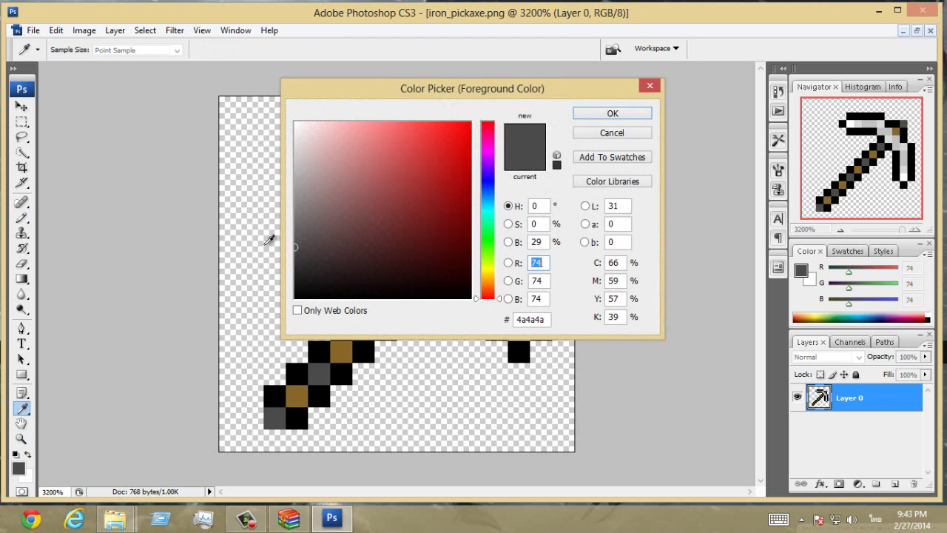
{"action": "left_click_drag", "start_coordinate": [295, 194], "coordinate": [278, 180]}
{"action": "left_click", "coordinate": [613, 113]}
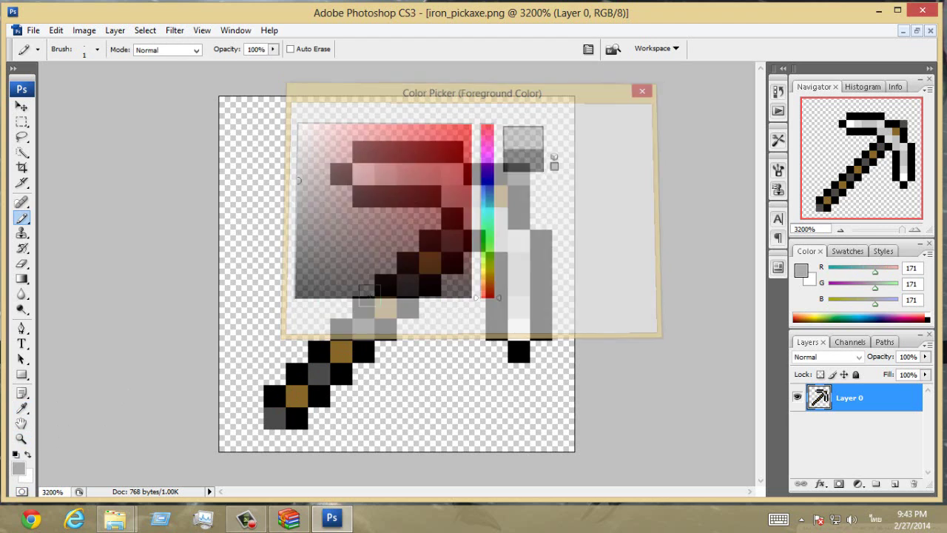
{"action": "left_click", "coordinate": [297, 395]}
{"action": "left_click", "coordinate": [344, 353]}
{"action": "left_click", "coordinate": [380, 305]}
{"action": "left_click", "coordinate": [430, 262]}
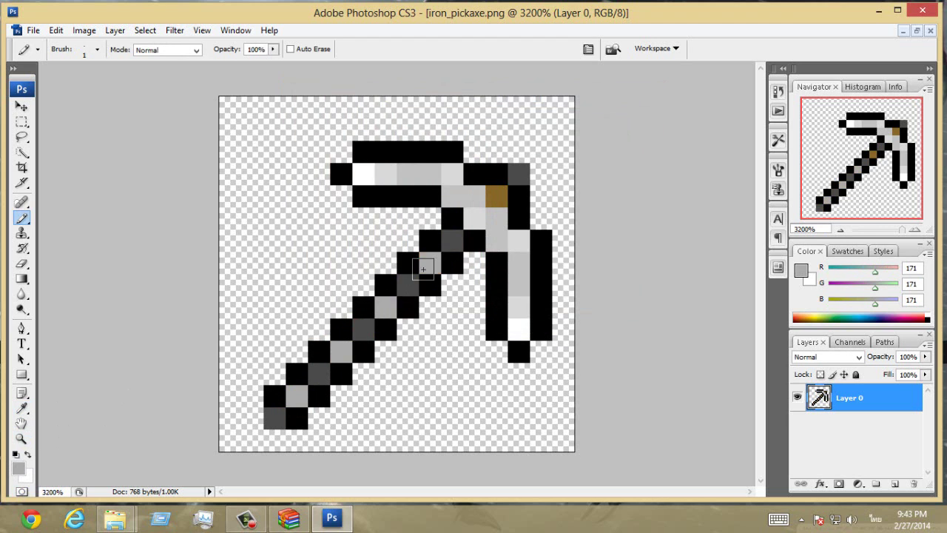
{"action": "left_click", "coordinate": [496, 196]}
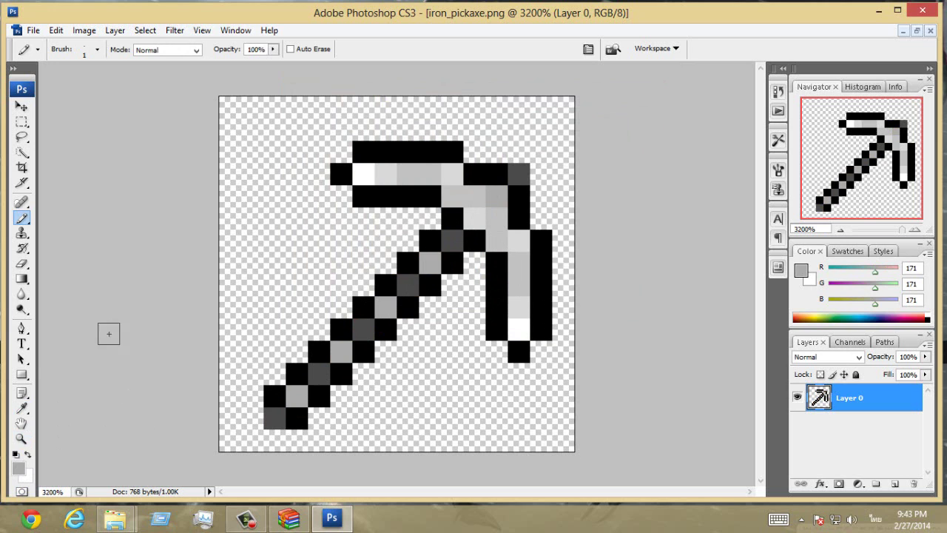
Paint the white pixel at the upper prong's outer tip pure red with RGB 255, 0, 0
{"action": "left_click", "coordinate": [21, 465]}
{"action": "left_click", "coordinate": [469, 121]}
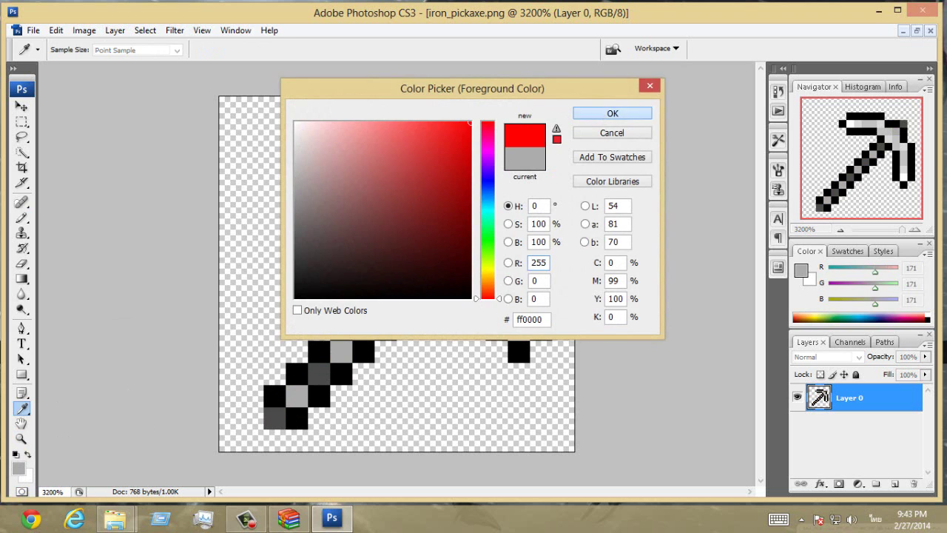
{"action": "left_click", "coordinate": [612, 113]}
{"action": "key", "text": "b"}
{"action": "left_click", "coordinate": [369, 174]}
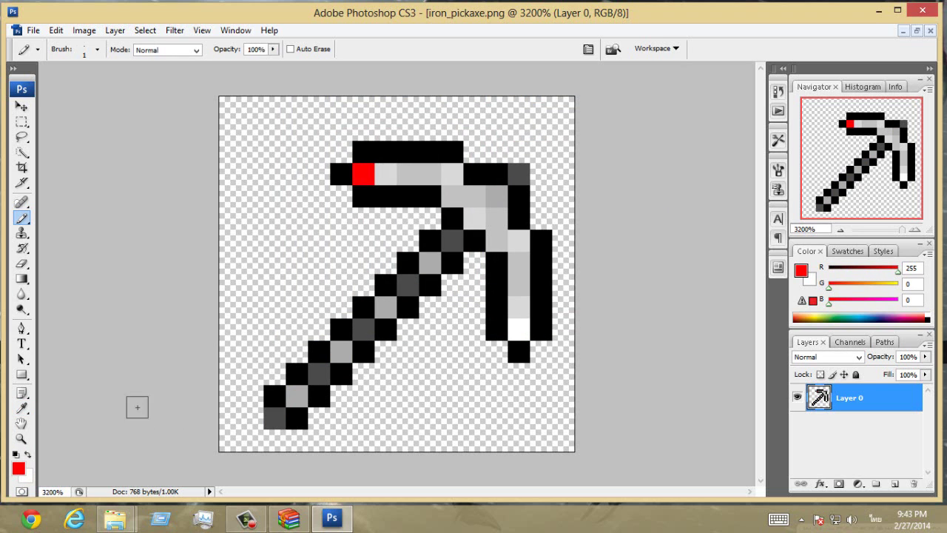
Paint the upper prong's second pixel magenta (RGB 255, 0, 252) and the third one violet (RGB 174, 0, 255)
{"action": "left_click", "coordinate": [19, 468]}
{"action": "left_click", "coordinate": [490, 151]}
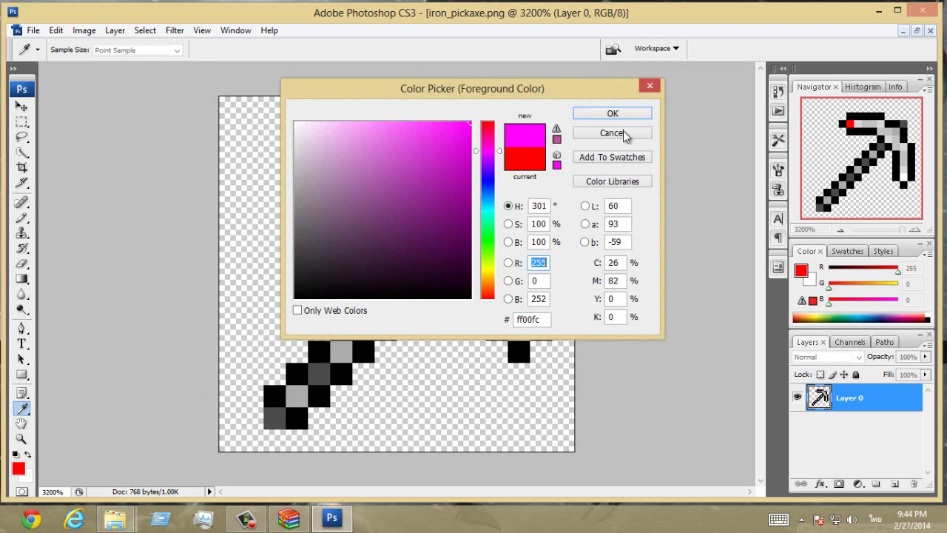
{"action": "left_click", "coordinate": [611, 114]}
{"action": "left_click", "coordinate": [386, 174]}
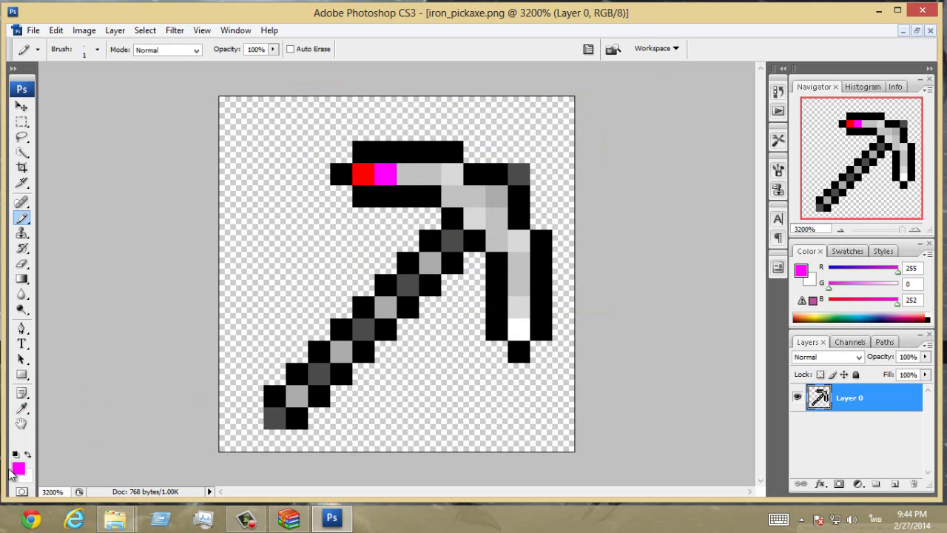
{"action": "left_click", "coordinate": [18, 468]}
{"action": "left_click_drag", "start_coordinate": [491, 179], "coordinate": [489, 160]}
{"action": "left_click", "coordinate": [592, 115]}
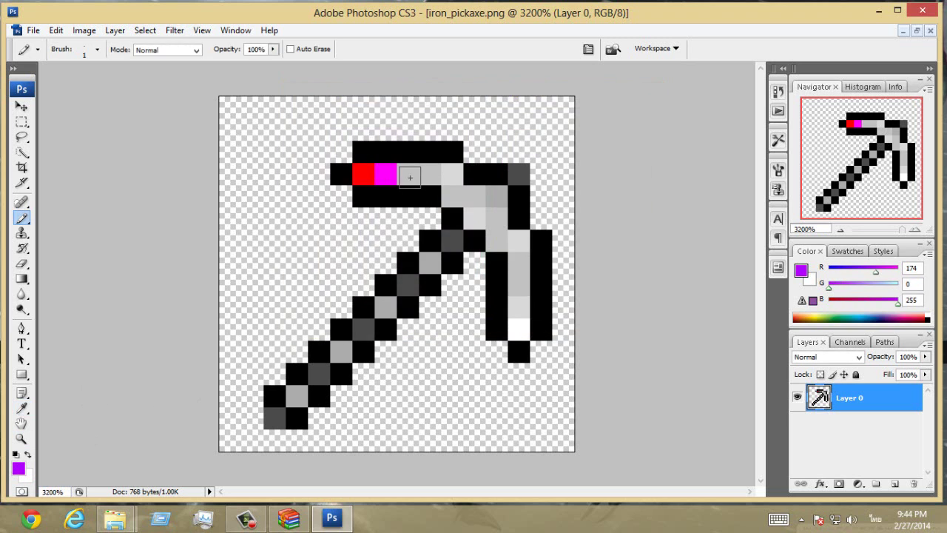
{"action": "left_click", "coordinate": [408, 174]}
Paint the upper prong's fourth pixel blue (RGB 24, 0, 255) and the fifth one light blue (RGB 0, 126, 255)
{"action": "left_click", "coordinate": [19, 469]}
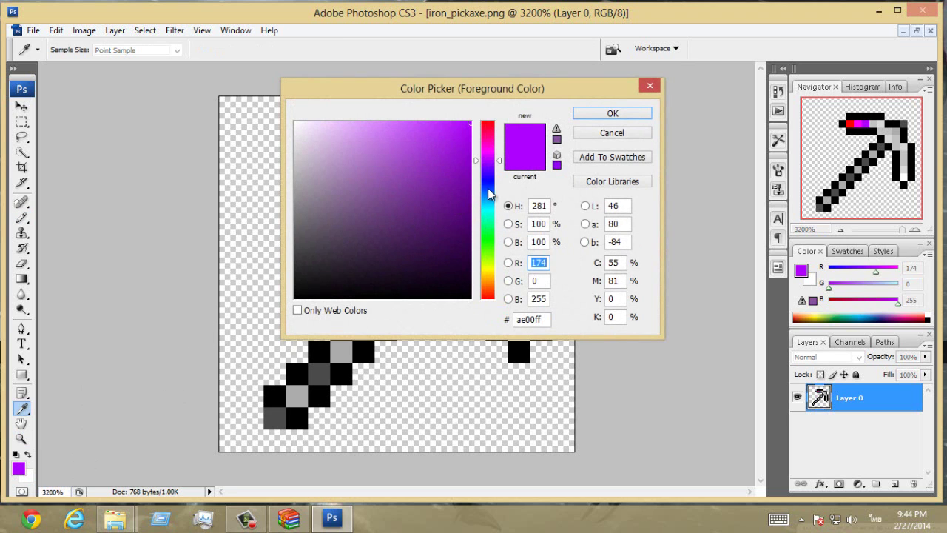
{"action": "left_click_drag", "start_coordinate": [491, 185], "coordinate": [491, 180]}
{"action": "left_click", "coordinate": [594, 117]}
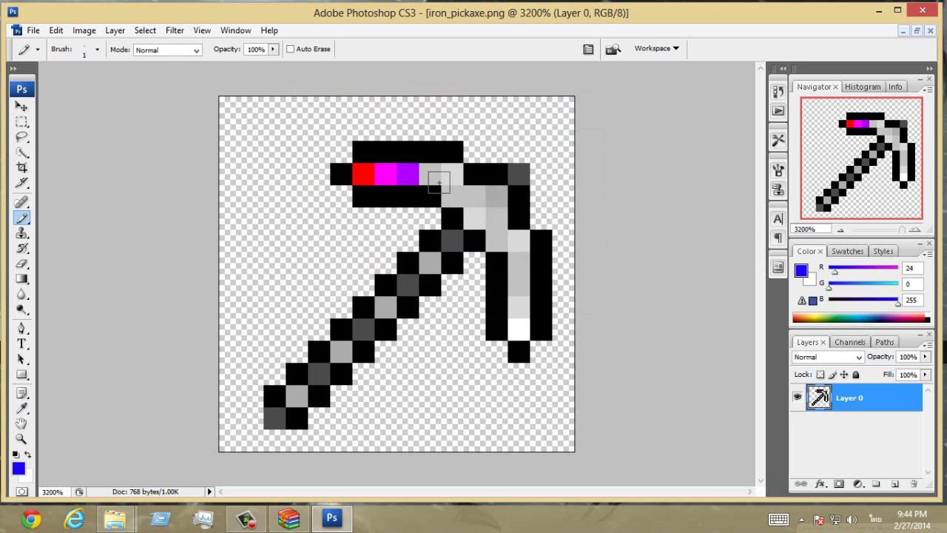
{"action": "left_click", "coordinate": [430, 178]}
{"action": "left_click", "coordinate": [19, 468]}
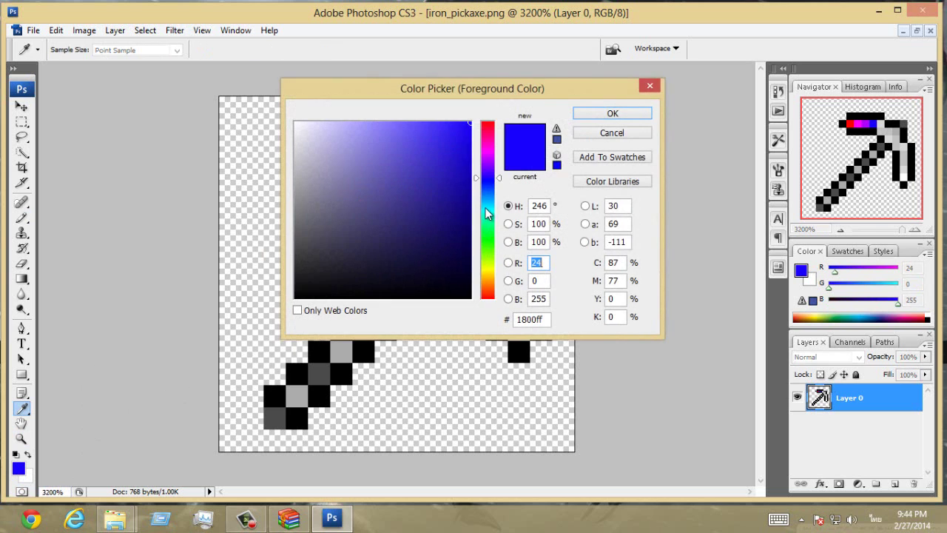
{"action": "left_click_drag", "start_coordinate": [491, 210], "coordinate": [492, 195]}
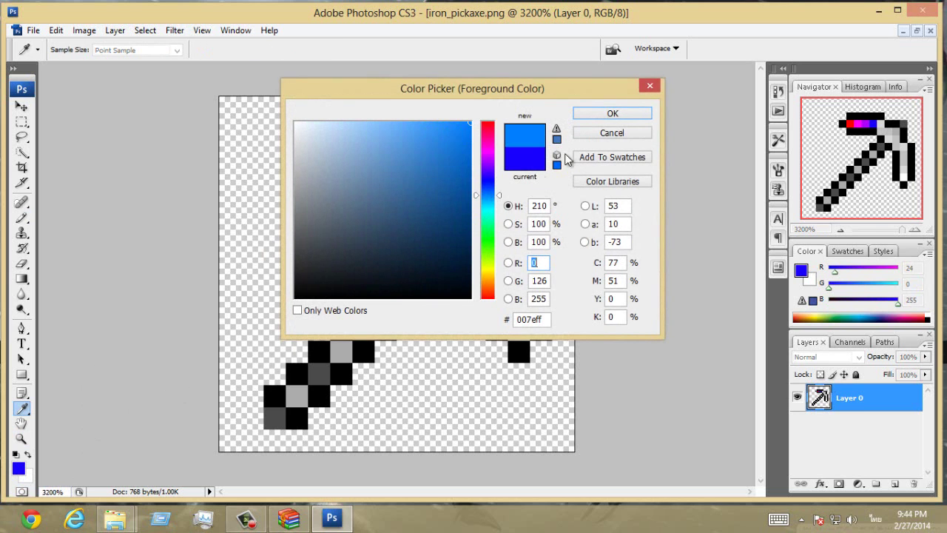
{"action": "left_click", "coordinate": [613, 114]}
{"action": "left_click", "coordinate": [453, 174]}
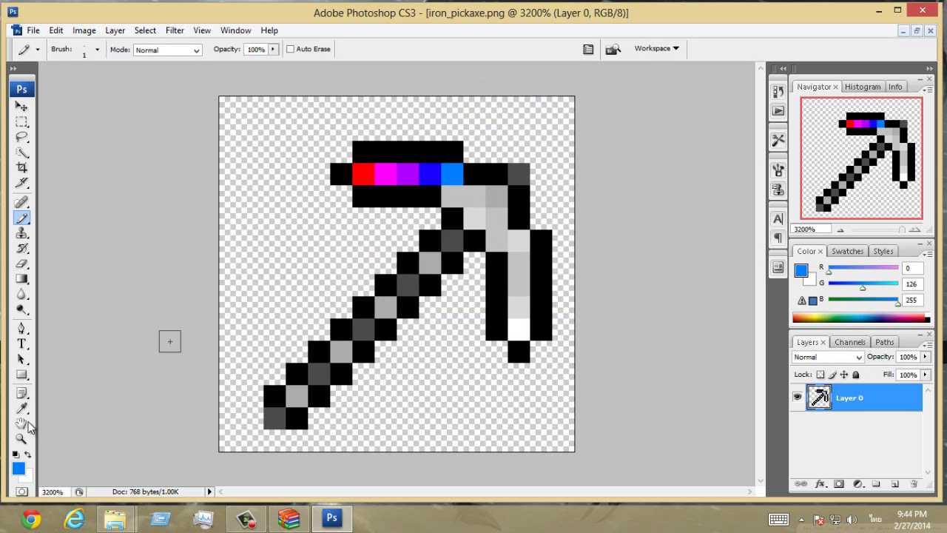
Paint the pixel below the light blue one cyan (RGB 0, 255, 246) and its right neighbour green (RGB 0, 255, 12)
{"action": "left_click", "coordinate": [18, 470]}
{"action": "left_click", "coordinate": [490, 212]}
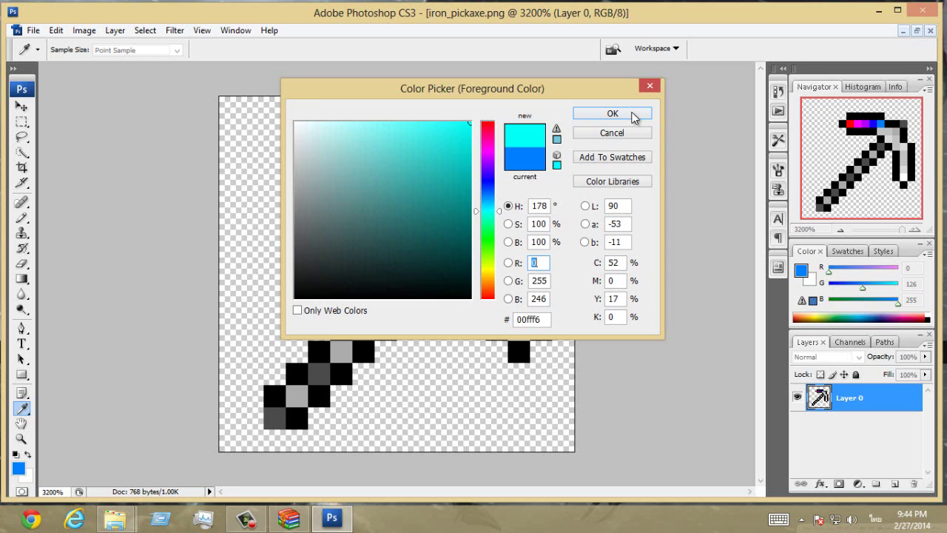
{"action": "left_click", "coordinate": [631, 115]}
{"action": "left_click", "coordinate": [450, 198]}
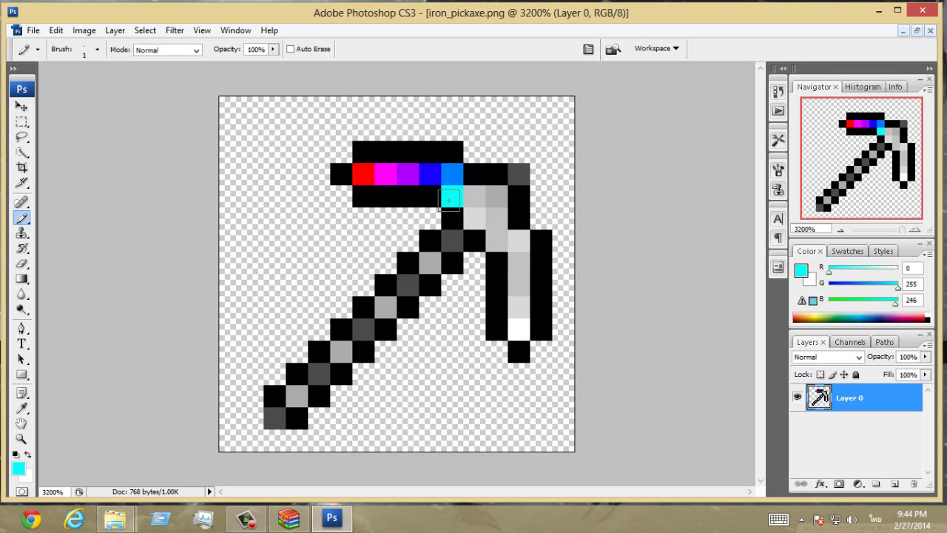
{"action": "left_click", "coordinate": [18, 469]}
{"action": "left_click", "coordinate": [491, 223]}
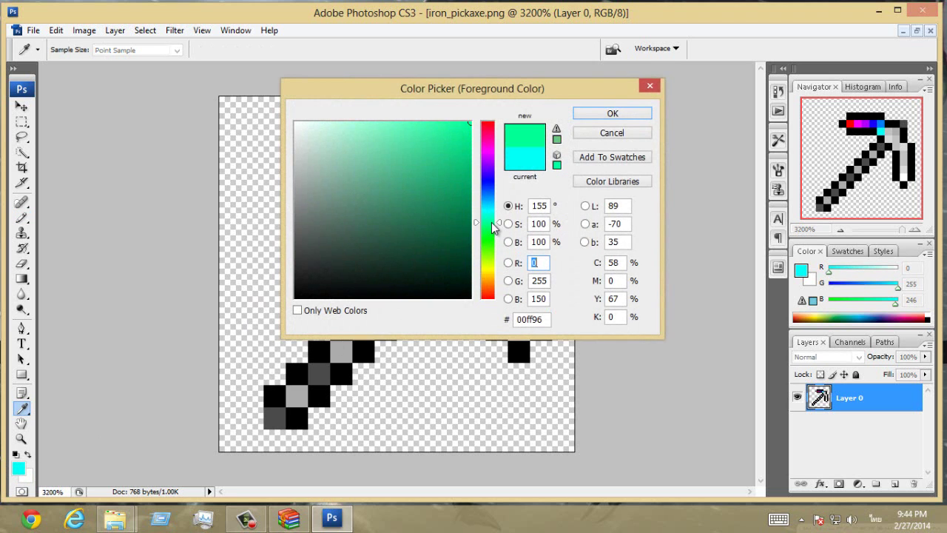
{"action": "left_click", "coordinate": [490, 239]}
{"action": "key", "text": "Return"}
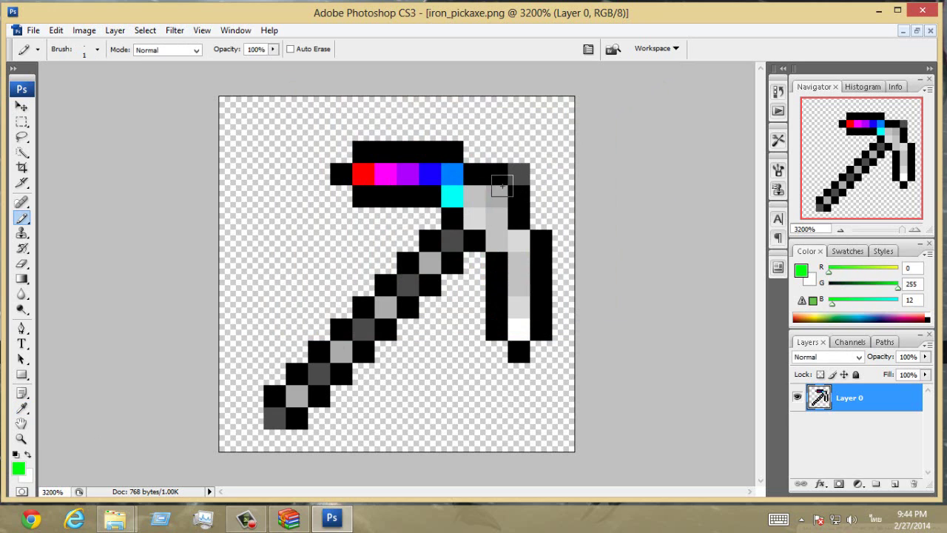
{"action": "left_click", "coordinate": [475, 196]}
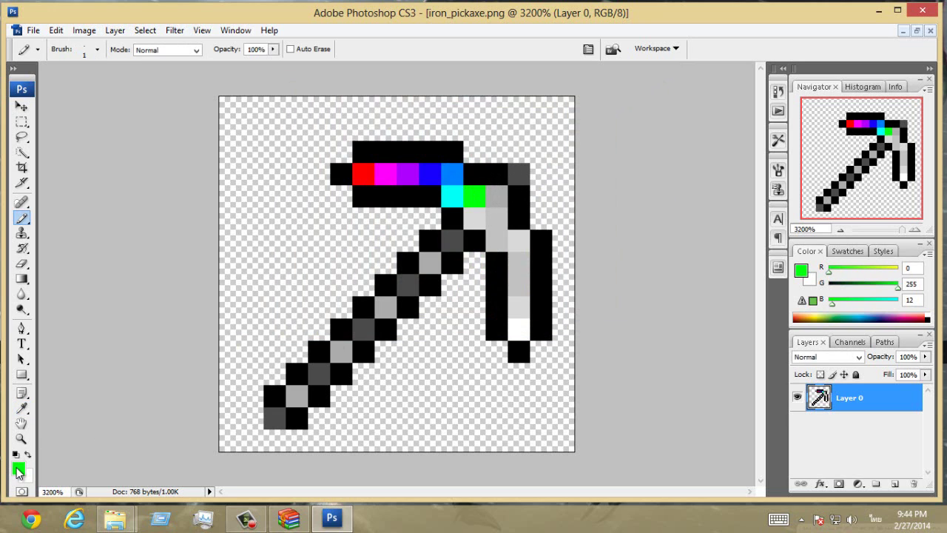
Paint the pixels to the right of and below the green one yellow with RGB 255, 240, 0
{"action": "left_click", "coordinate": [17, 467]}
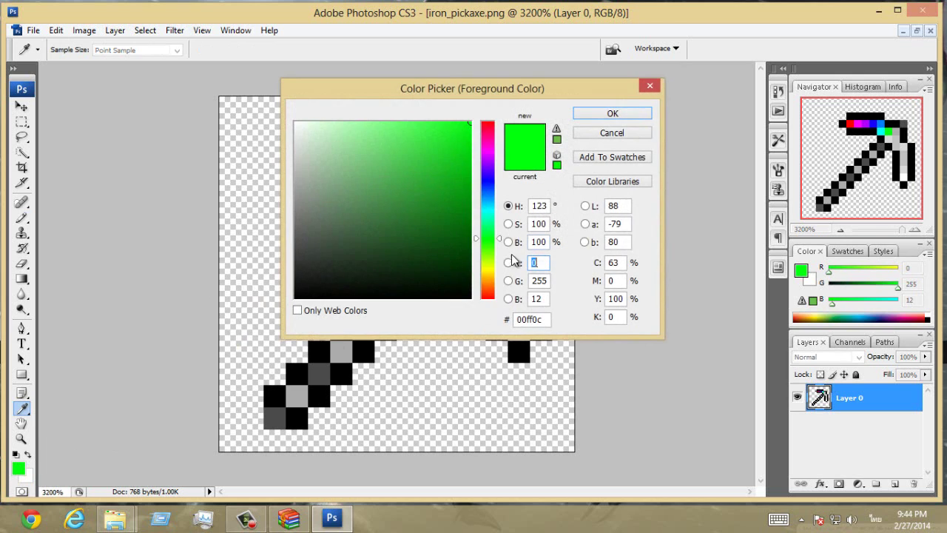
{"action": "left_click", "coordinate": [490, 262]}
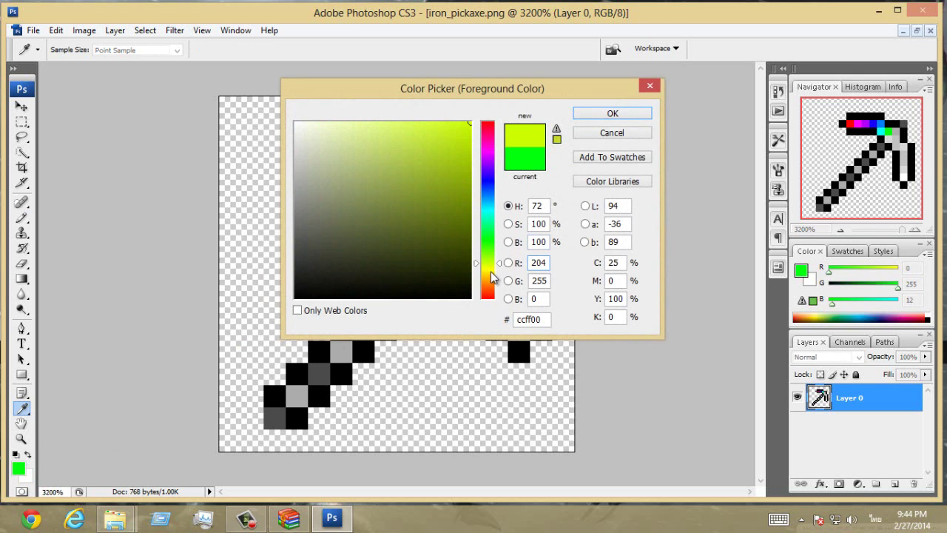
{"action": "left_click", "coordinate": [491, 271]}
{"action": "key", "text": "Return"}
{"action": "key", "text": "b"}
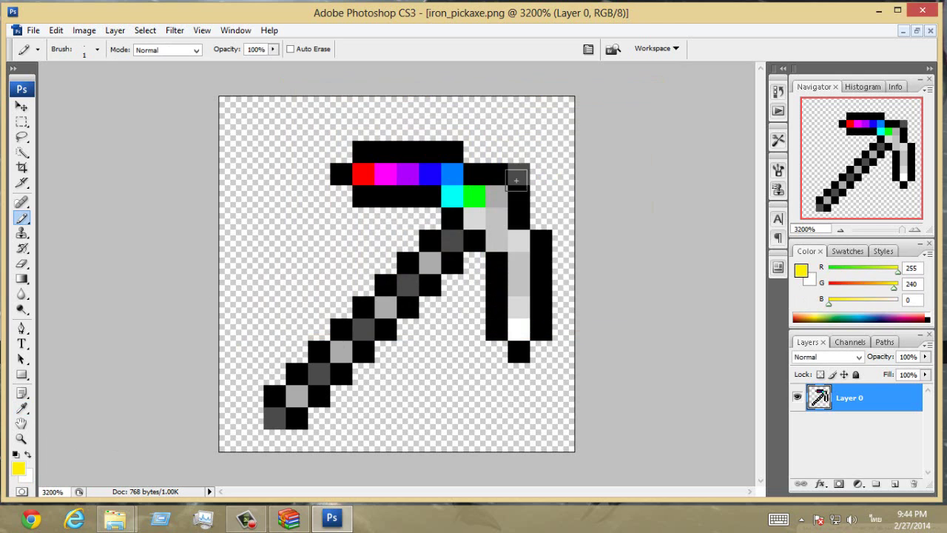
{"action": "left_click", "coordinate": [496, 198]}
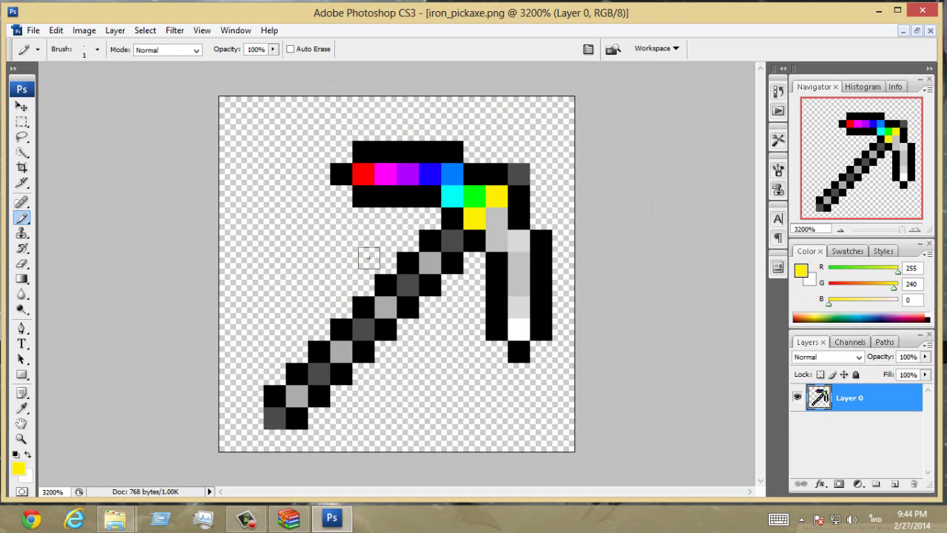
Paint the head pixel enclosed by the two yellow ones orange with RGB 255, 168, 0
{"action": "left_click", "coordinate": [23, 469]}
{"action": "left_click", "coordinate": [488, 280]}
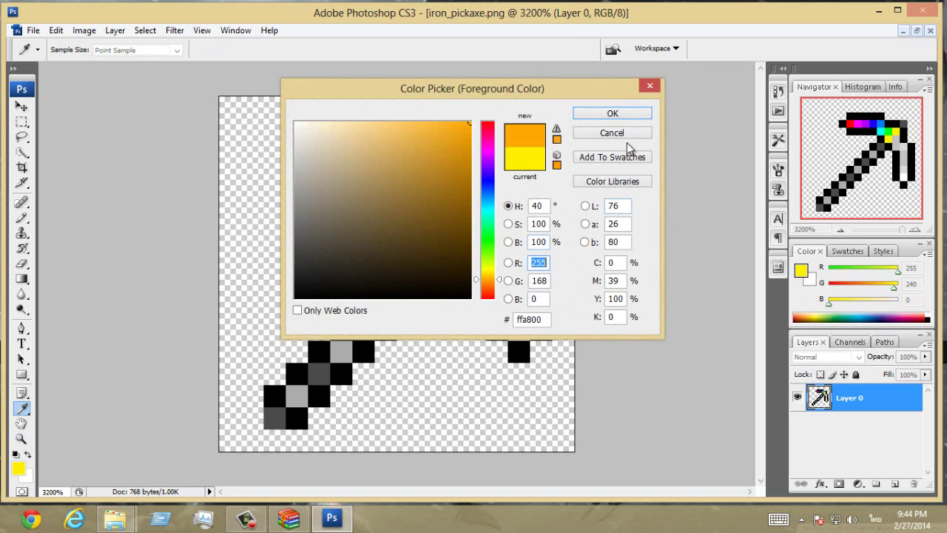
{"action": "left_click", "coordinate": [623, 117]}
{"action": "left_click", "coordinate": [497, 218]}
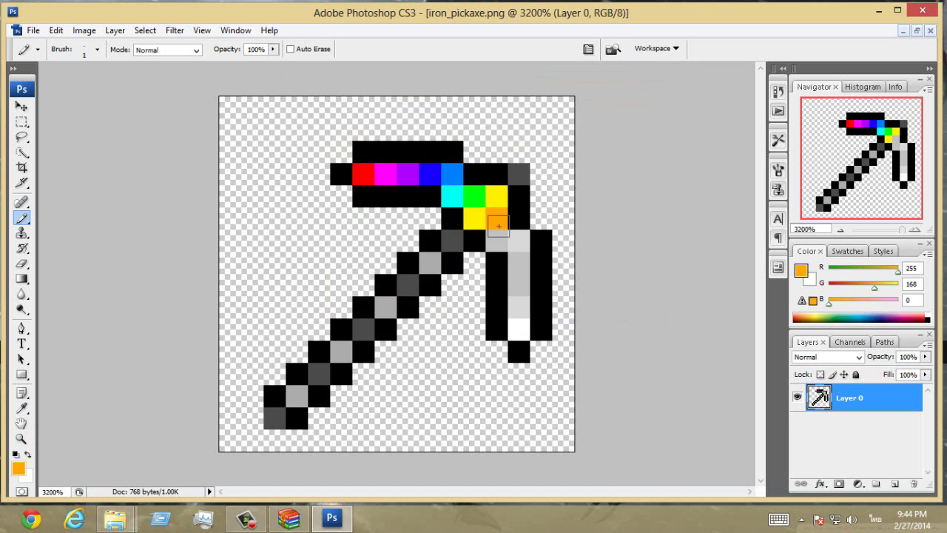
Paint the pixel below the orange one and the white pixel at the lower prong's tip red with RGB 255, 0, 0
{"action": "left_click", "coordinate": [23, 470]}
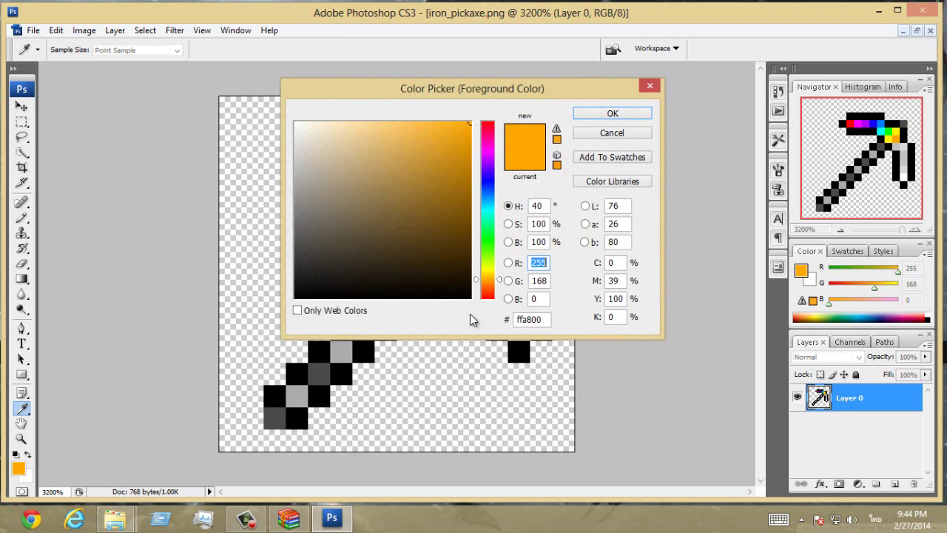
{"action": "left_click", "coordinate": [488, 284]}
{"action": "left_click_drag", "start_coordinate": [490, 294], "coordinate": [492, 303]}
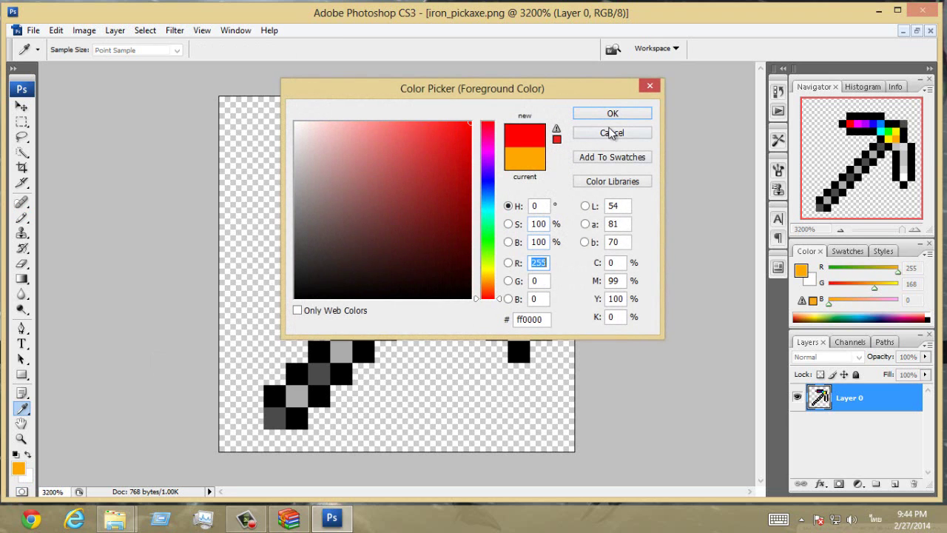
{"action": "left_click", "coordinate": [612, 114]}
{"action": "left_click", "coordinate": [501, 247]}
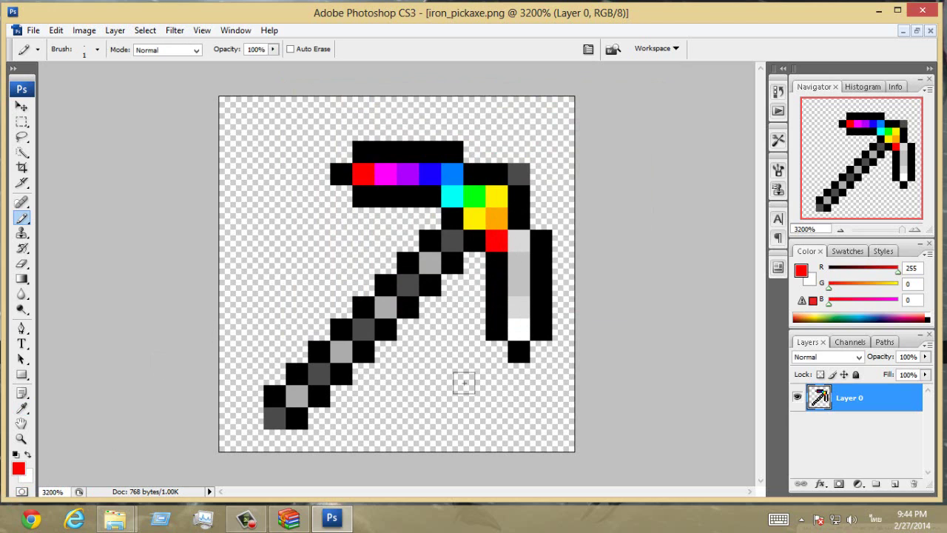
{"action": "left_click", "coordinate": [519, 333]}
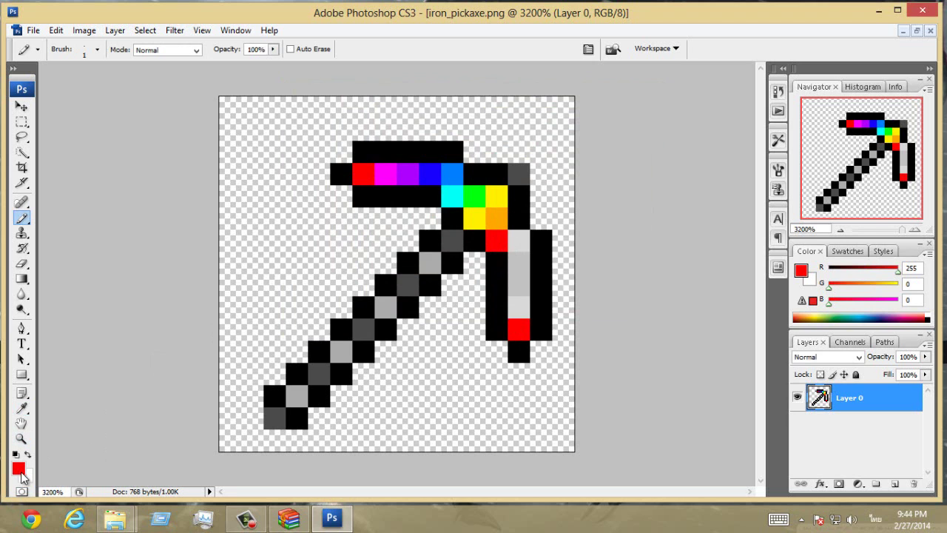
Paint the pixel above the lower prong's red tip magenta with RGB 255, 0, 252
{"action": "left_click", "coordinate": [20, 471]}
{"action": "left_click", "coordinate": [493, 151]}
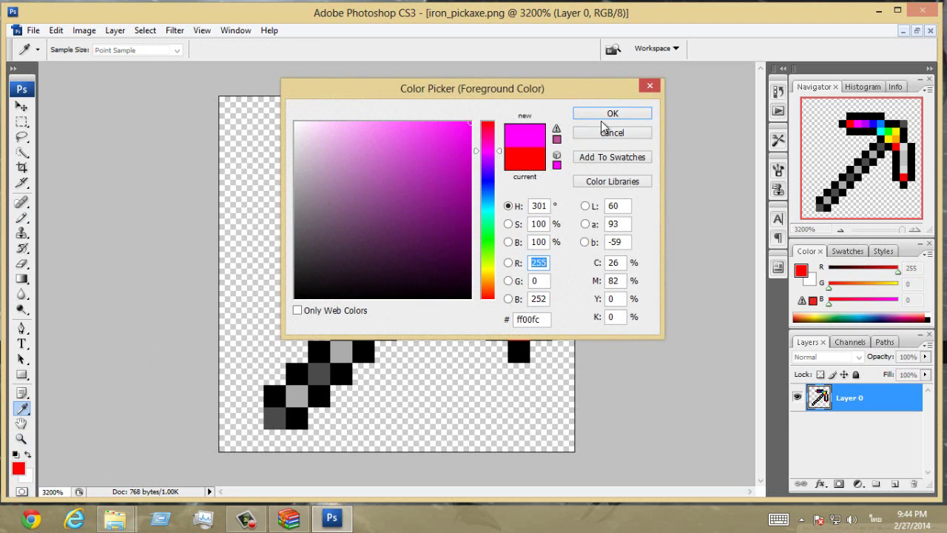
{"action": "left_click", "coordinate": [609, 114]}
{"action": "left_click", "coordinate": [519, 307]}
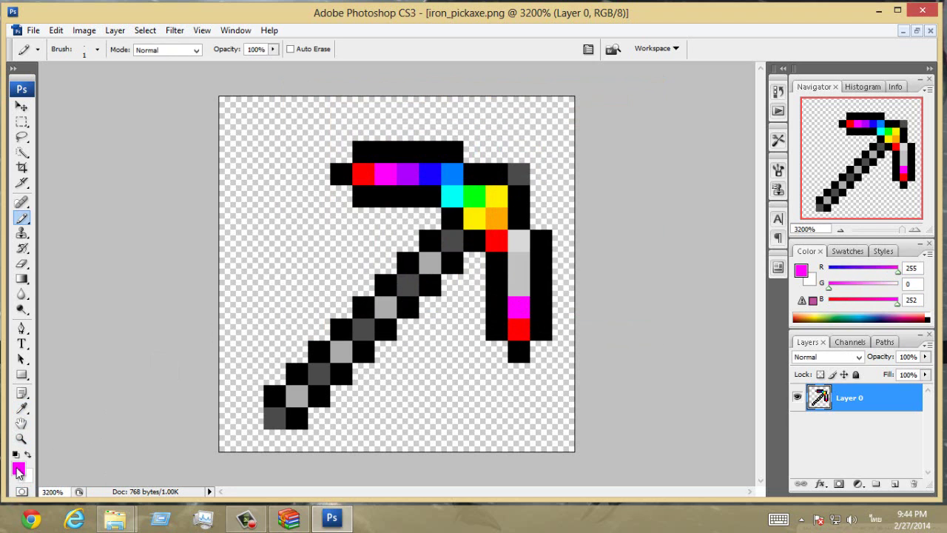
Set the foreground colour to violet with RGB 186, 0, 255
{"action": "left_click", "coordinate": [20, 466]}
{"action": "left_click", "coordinate": [494, 163]}
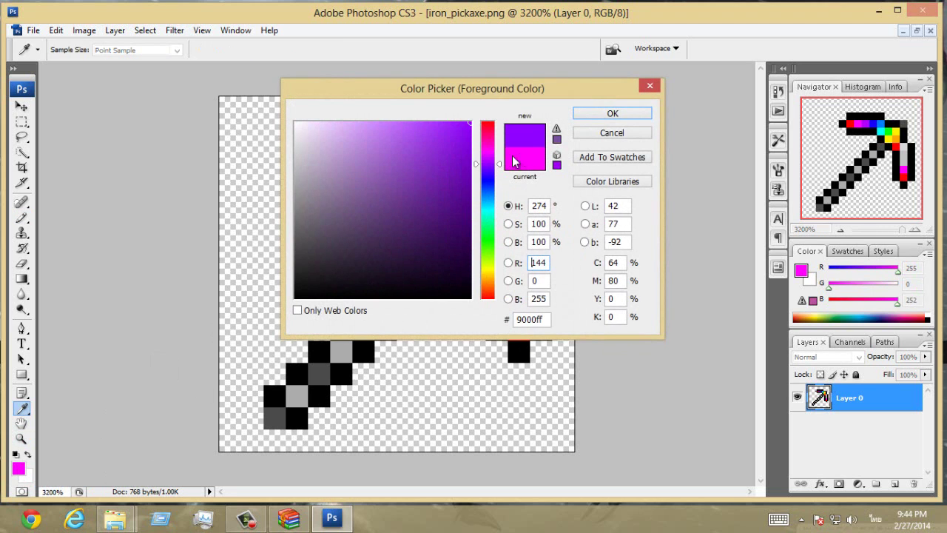
{"action": "left_click", "coordinate": [495, 158]}
{"action": "left_click", "coordinate": [610, 115]}
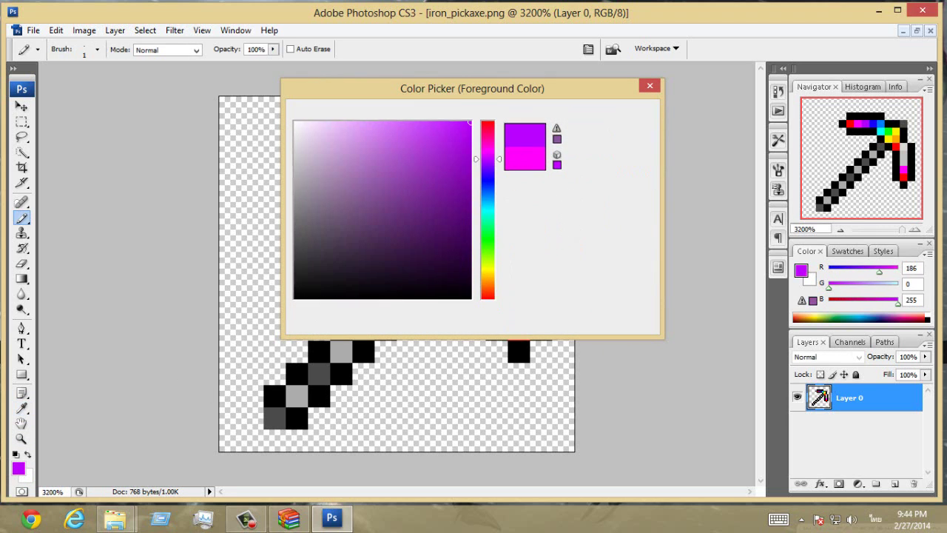
Paint the pixel above the lower prong's magenta one violet, sampling RGB 174, 0, 255 from the upper prong
{"action": "left_click", "coordinate": [22, 408]}
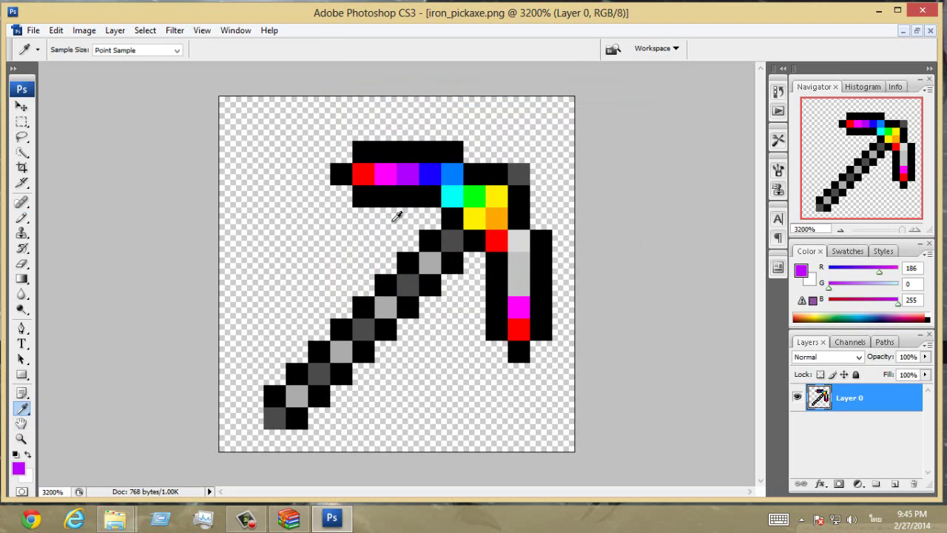
{"action": "left_click", "coordinate": [413, 173]}
{"action": "left_click", "coordinate": [22, 218]}
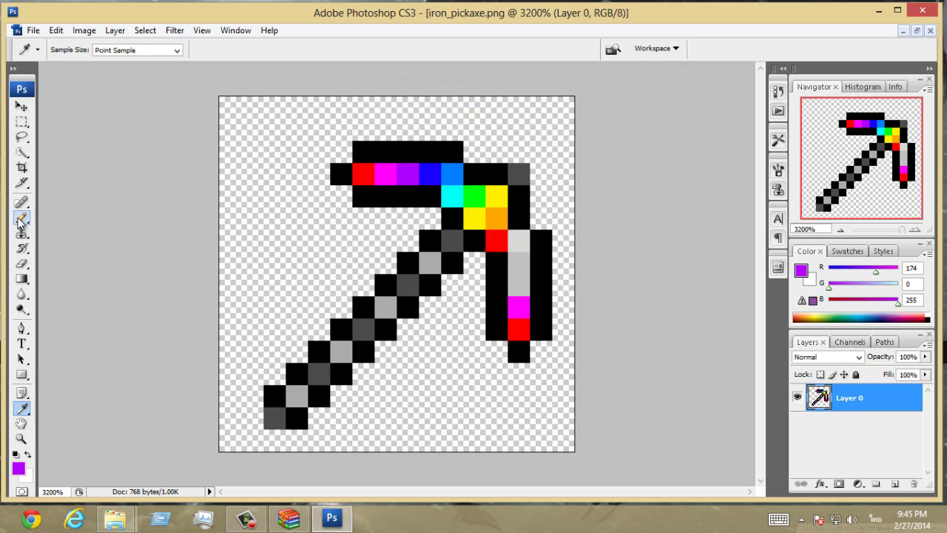
{"action": "left_click", "coordinate": [519, 285]}
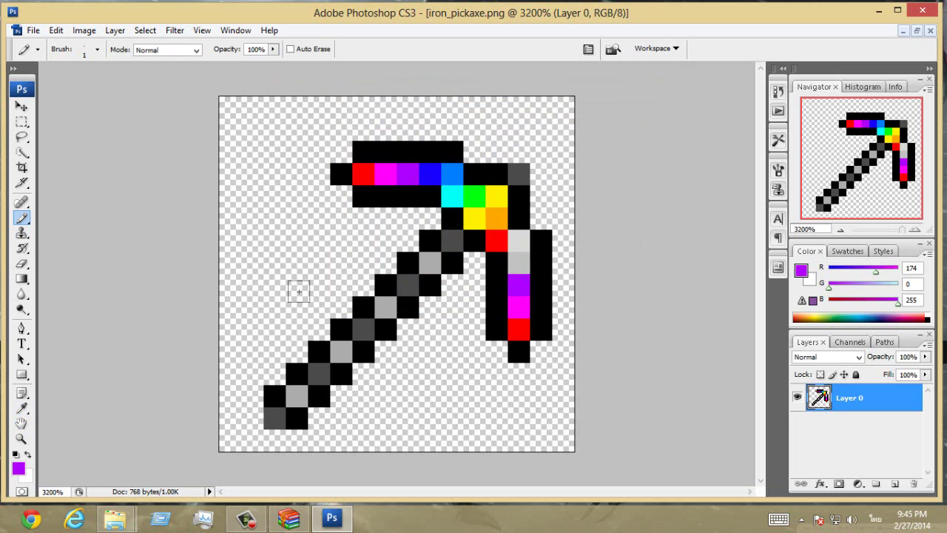
Paint the pixel above the lower prong's violet one blue, sampling RGB 24, 0, 255 from the upper prong
{"action": "left_click", "coordinate": [21, 409]}
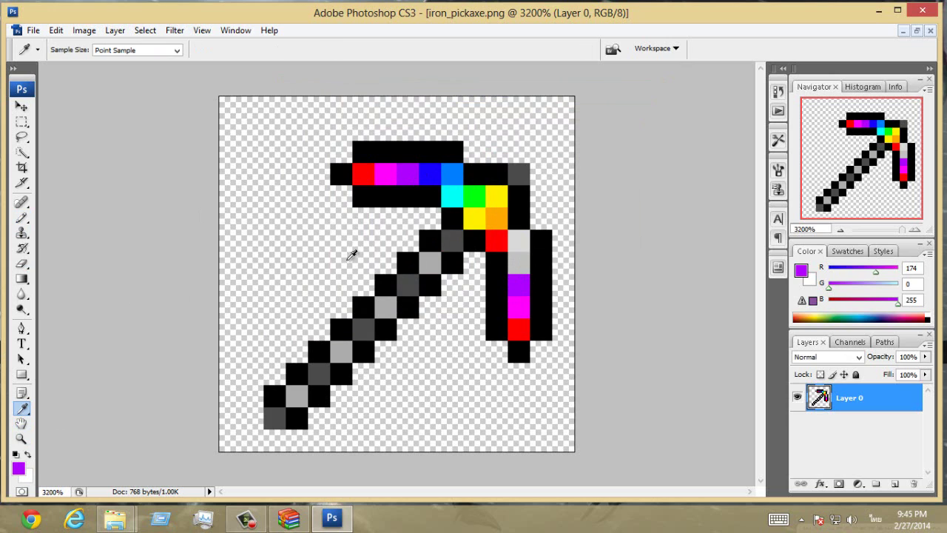
{"action": "left_click", "coordinate": [437, 174]}
{"action": "left_click", "coordinate": [22, 218]}
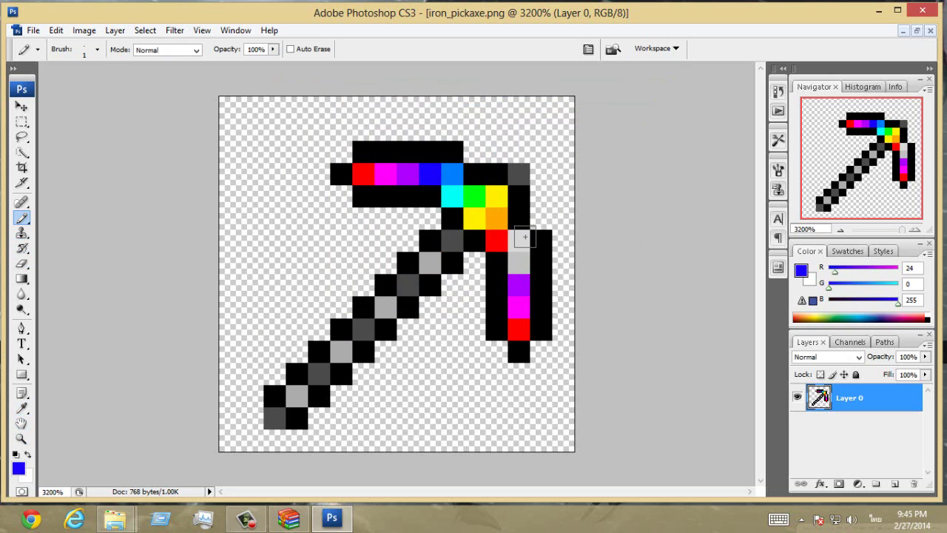
{"action": "left_click", "coordinate": [522, 259]}
Paint the light grey pixel above the lower prong's blue one azure, sampling RGB 0, 126, 255 from the upper prong
{"action": "left_click", "coordinate": [22, 409]}
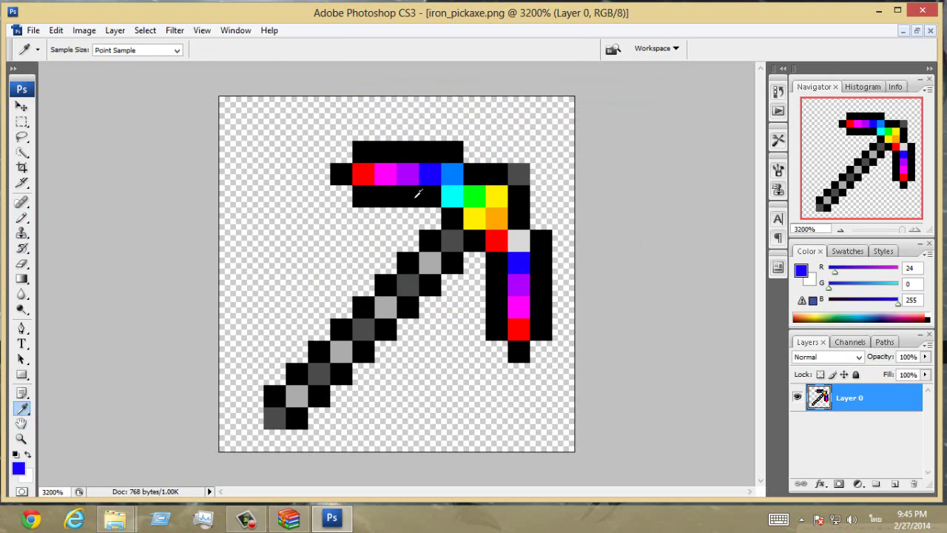
{"action": "left_click", "coordinate": [457, 174]}
{"action": "left_click", "coordinate": [21, 217]}
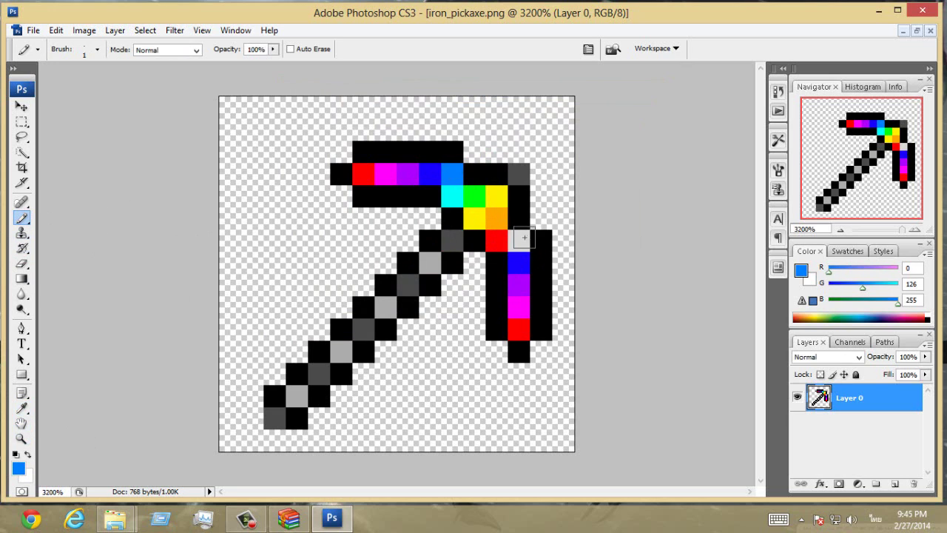
{"action": "left_click", "coordinate": [524, 238]}
Repaint the red pixel below the orange one cyan, sampling RGB 0, 255, 246 from the head's existing cyan pixel
{"action": "left_click", "coordinate": [22, 409]}
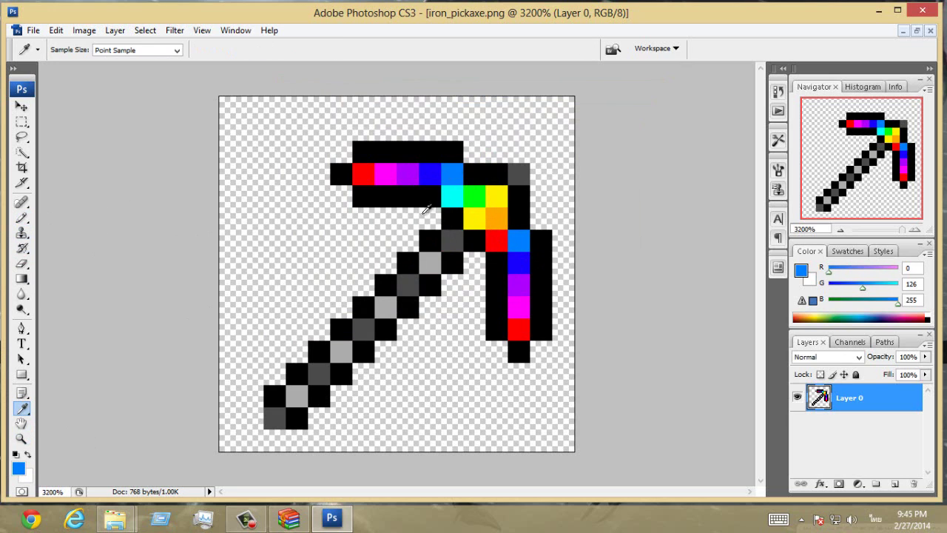
{"action": "left_click", "coordinate": [453, 196]}
{"action": "left_click", "coordinate": [22, 218]}
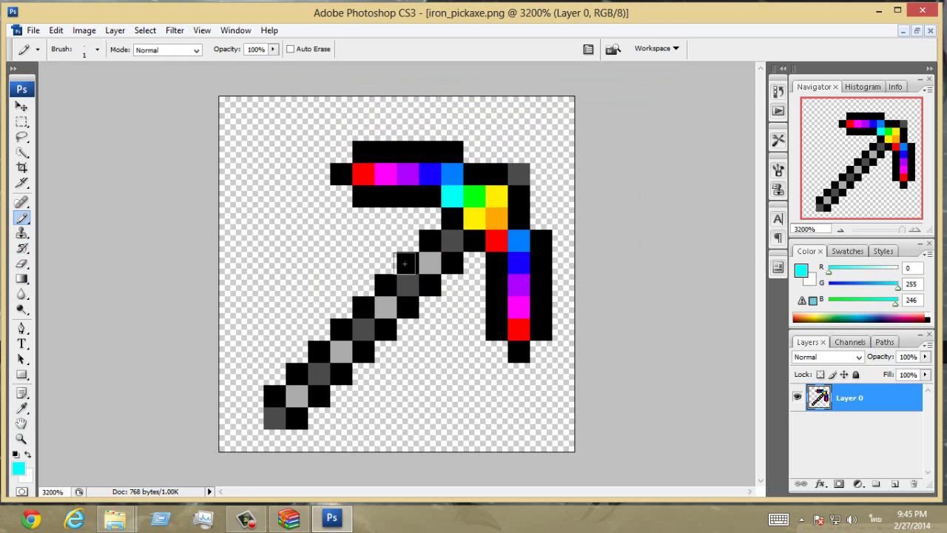
{"action": "left_click", "coordinate": [494, 242]}
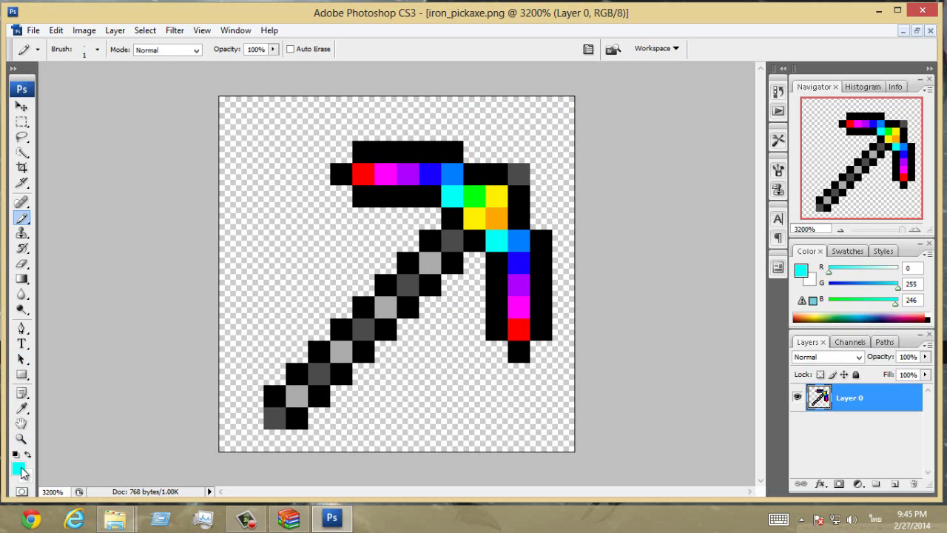
{"action": "left_click", "coordinate": [20, 469]}
{"action": "left_click", "coordinate": [486, 238]}
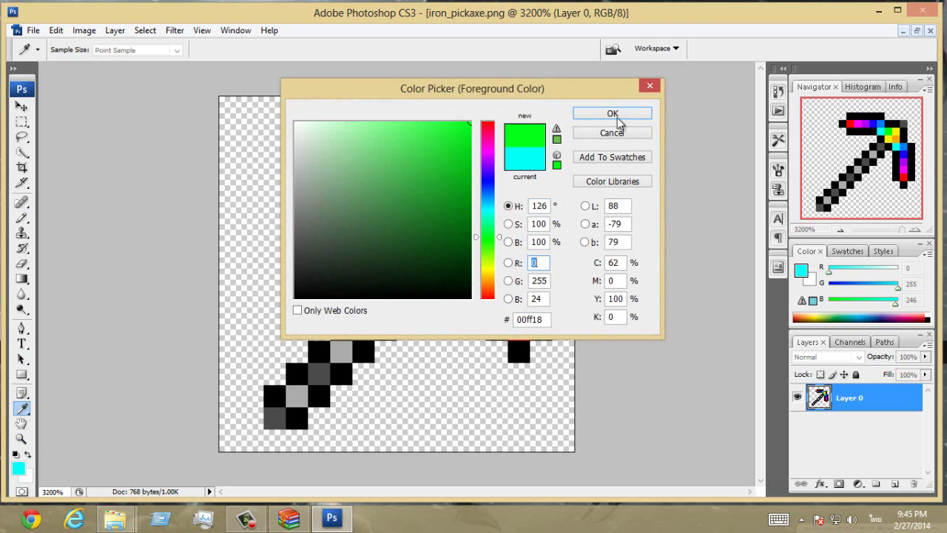
{"action": "left_click", "coordinate": [646, 89]}
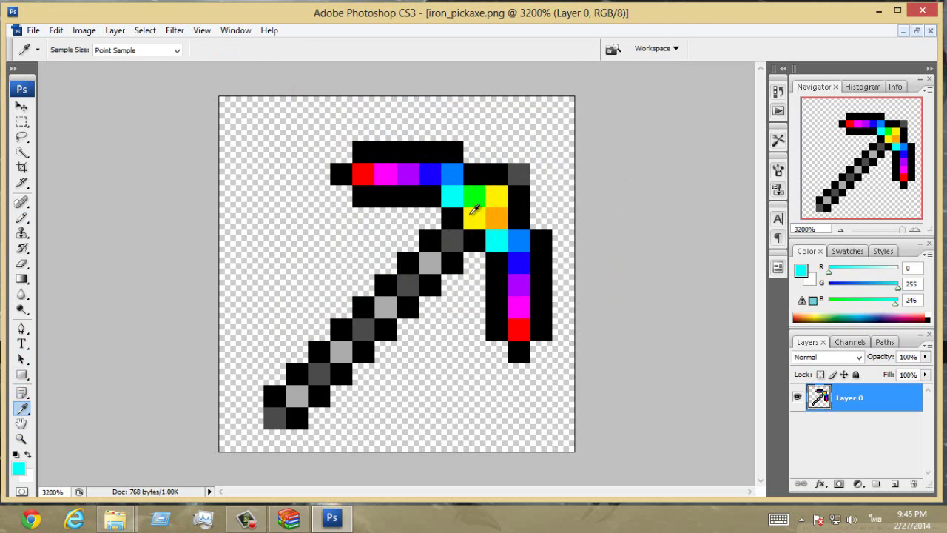
Repaint the head's orange pixel green with RGB 0, 255, 12, matching the existing green pixel
{"action": "left_click", "coordinate": [20, 216]}
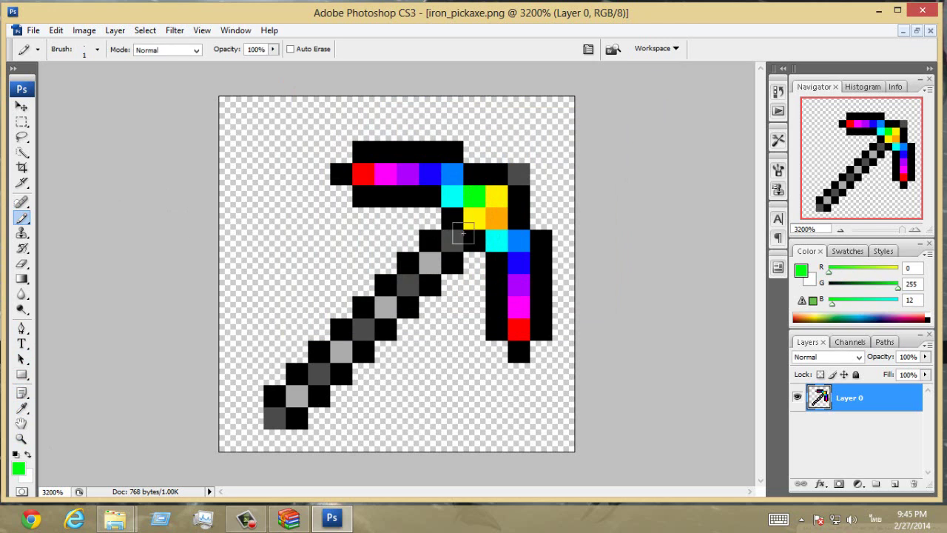
{"action": "left_click", "coordinate": [501, 219]}
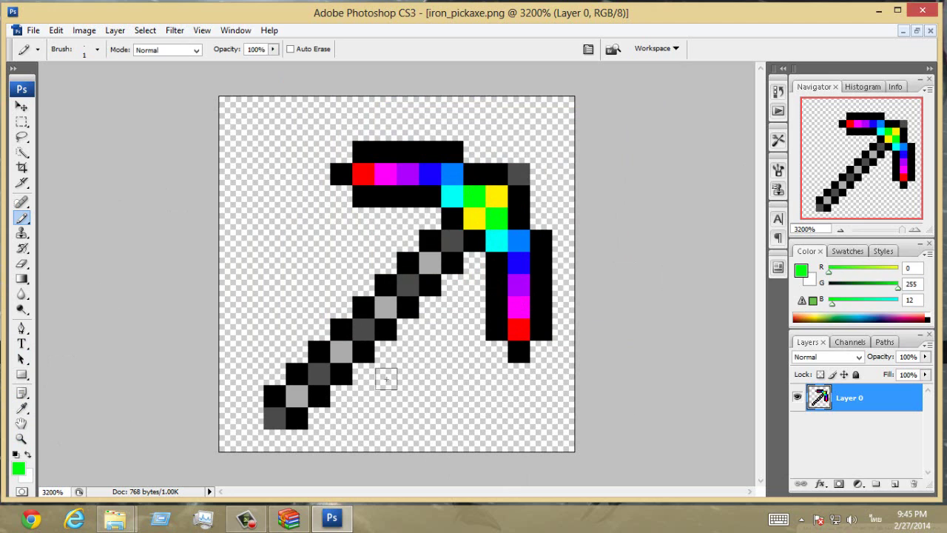
Save iron_pickaxe.png and close both Photoshop and its program folder
{"action": "left_click", "coordinate": [32, 31]}
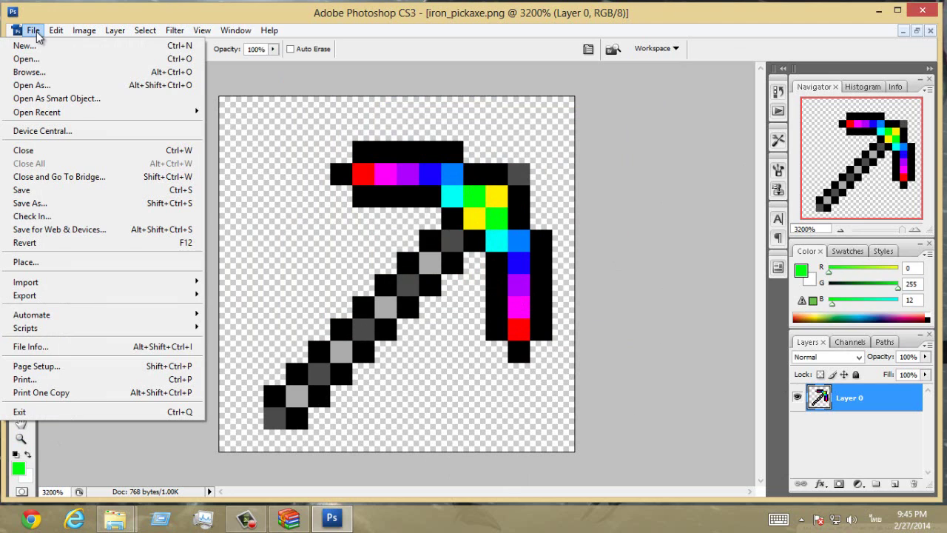
{"action": "left_click", "coordinate": [151, 194]}
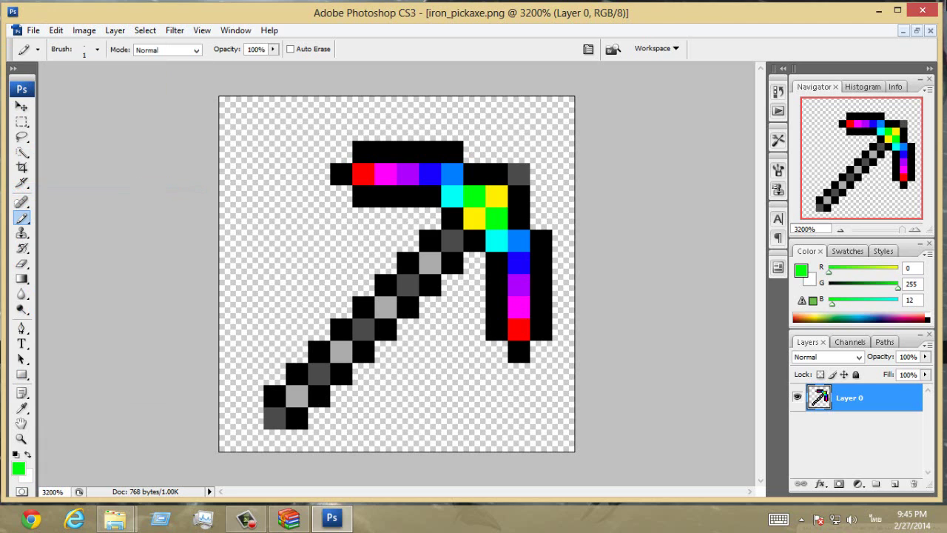
{"action": "left_click", "coordinate": [923, 9]}
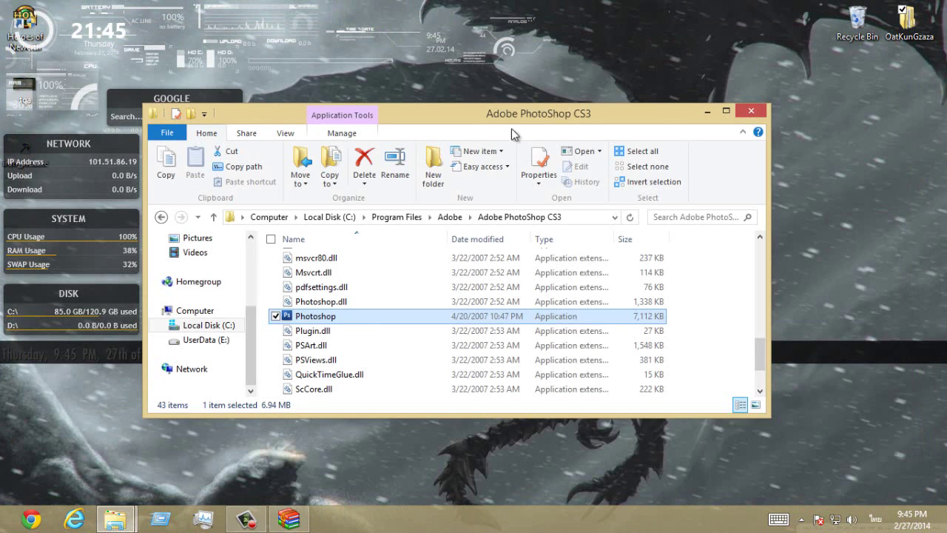
{"action": "left_click", "coordinate": [759, 111]}
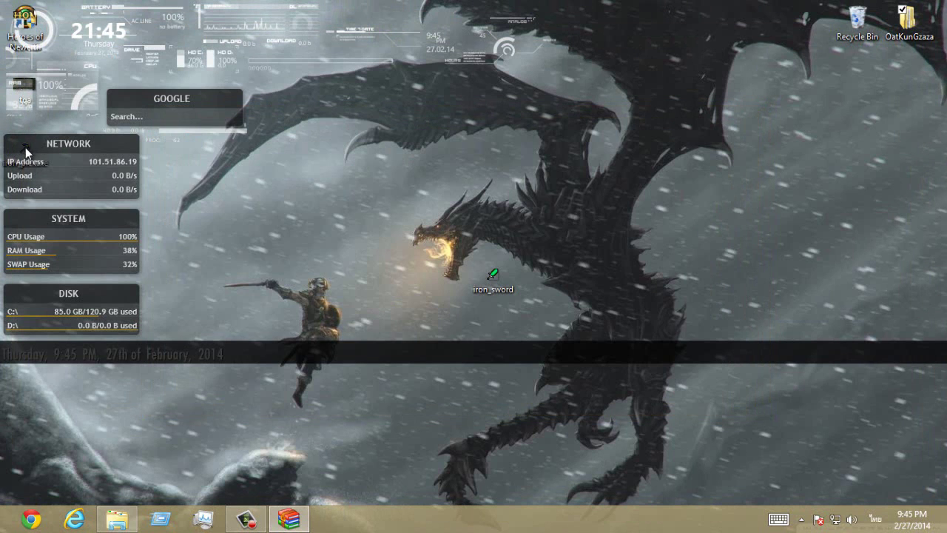
Move the iron_pickaxe file out from under the network widget to above iron_sword on the desktop, and preview the image
{"action": "left_click_drag", "start_coordinate": [26, 152], "coordinate": [160, 152]}
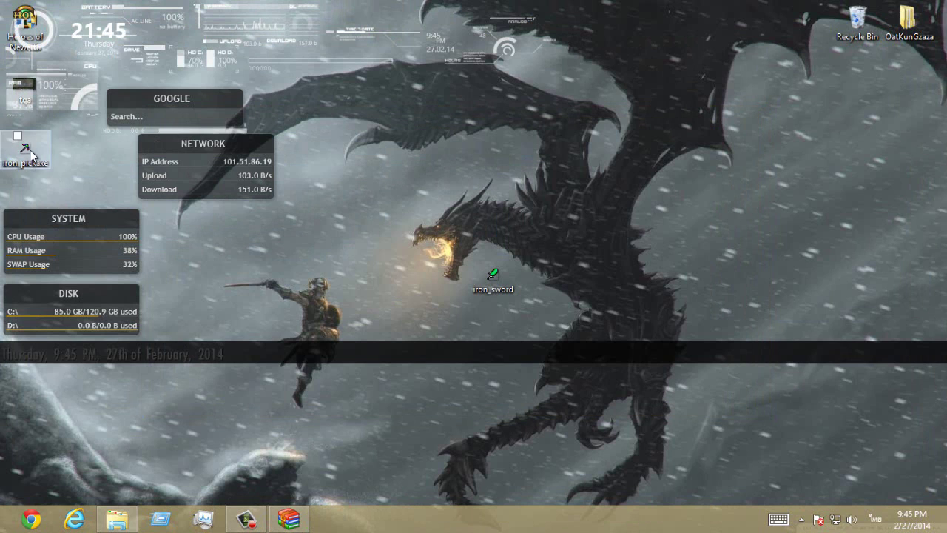
{"action": "left_click_drag", "start_coordinate": [29, 154], "coordinate": [495, 214]}
{"action": "left_click_drag", "start_coordinate": [178, 143], "coordinate": [68, 140]}
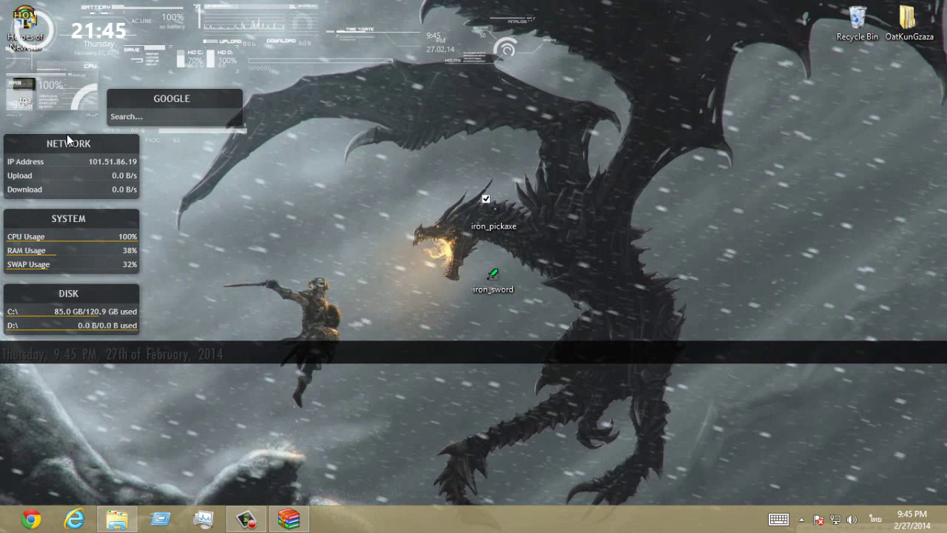
{"action": "double_click", "coordinate": [509, 220]}
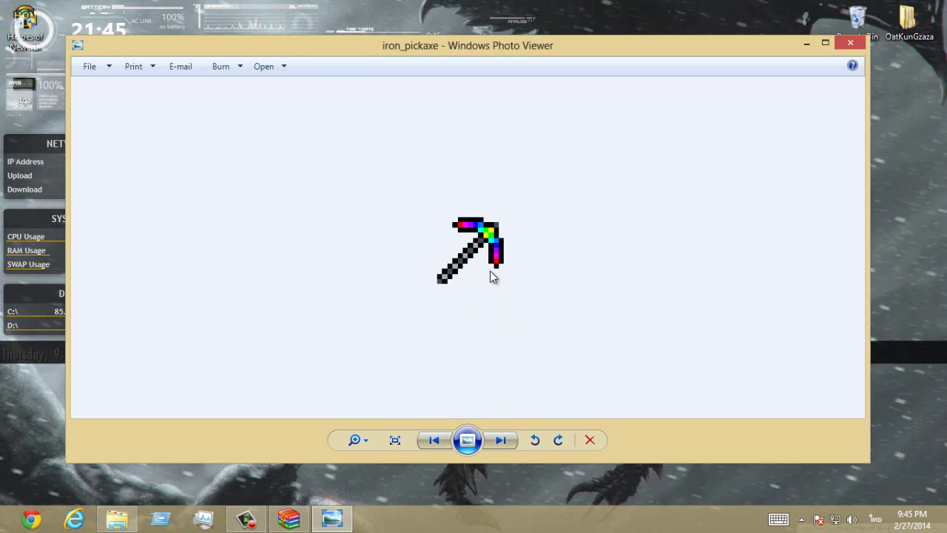
{"action": "left_click", "coordinate": [850, 43]}
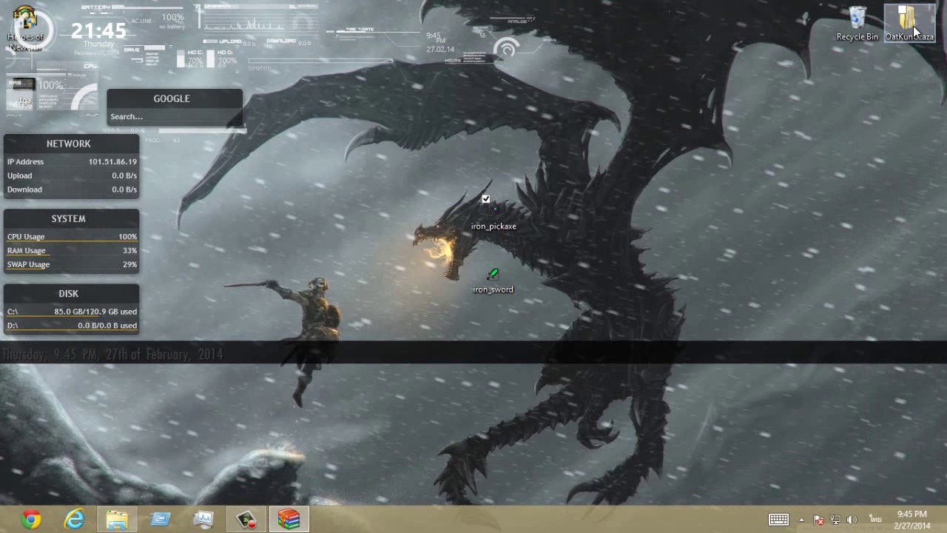
Open the .minecraft\versions\1.6.4 - Thai folder inside AppData\Roaming
{"action": "double_click", "coordinate": [915, 33]}
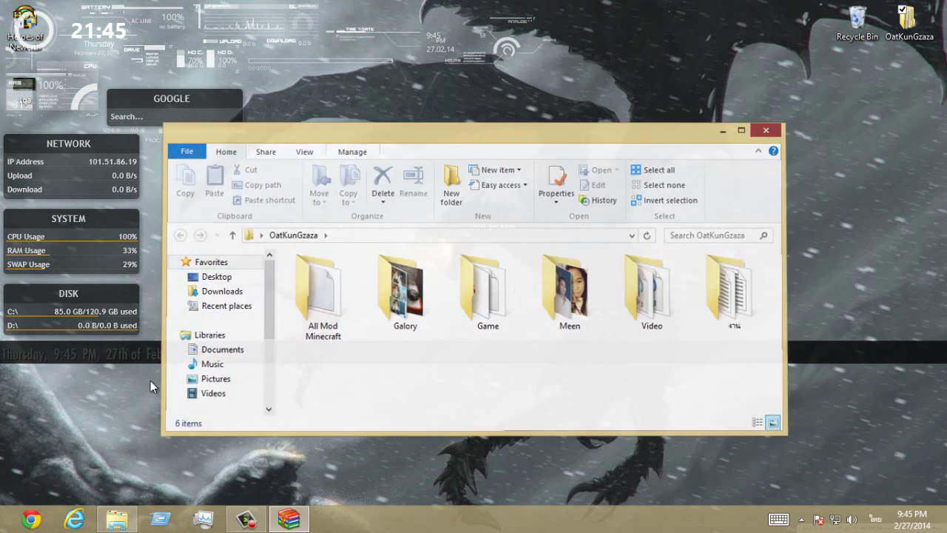
{"action": "key", "text": "super+r"}
{"action": "left_click", "coordinate": [116, 476]}
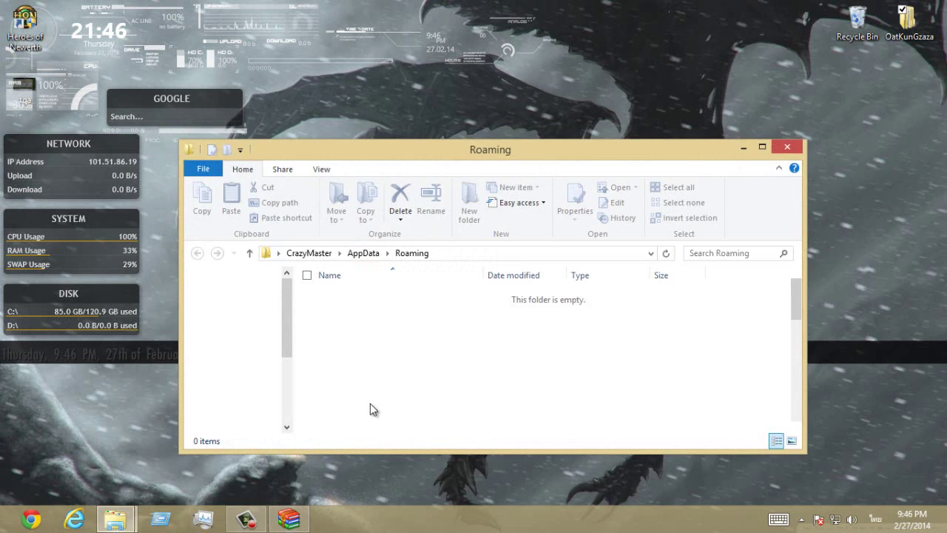
{"action": "left_click", "coordinate": [288, 520]}
{"action": "left_click", "coordinate": [289, 521]}
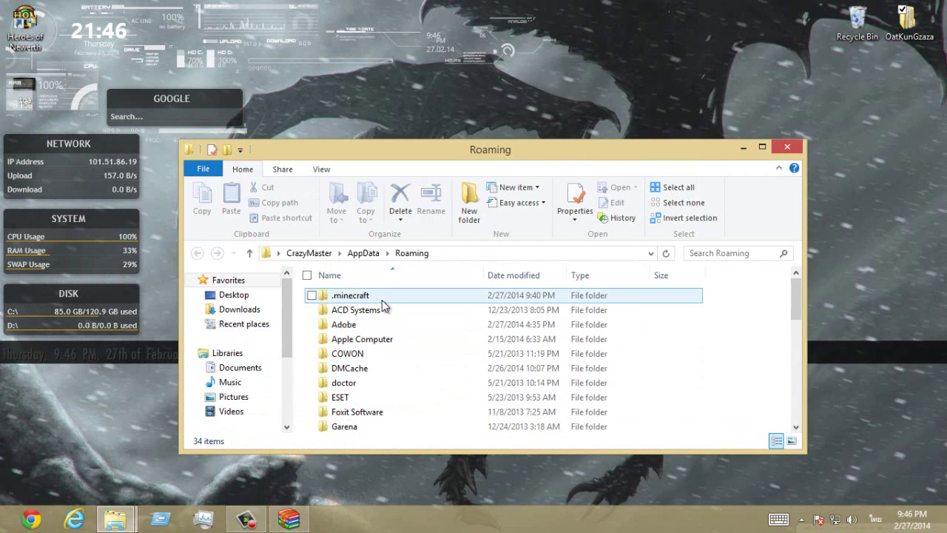
{"action": "double_click", "coordinate": [377, 299]}
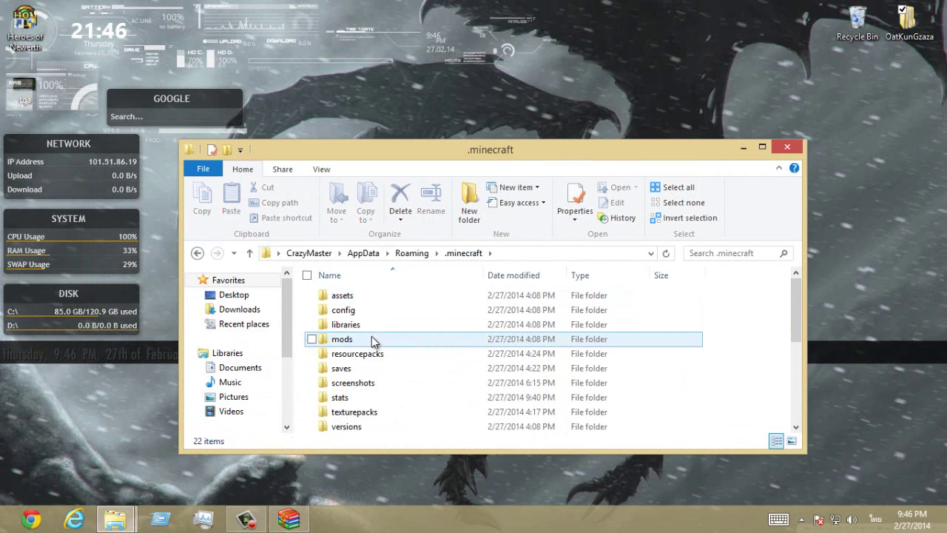
{"action": "left_click", "coordinate": [368, 400]}
{"action": "scroll", "coordinate": [367, 400], "scroll_direction": "down", "scroll_amount": 2}
{"action": "double_click", "coordinate": [358, 353]}
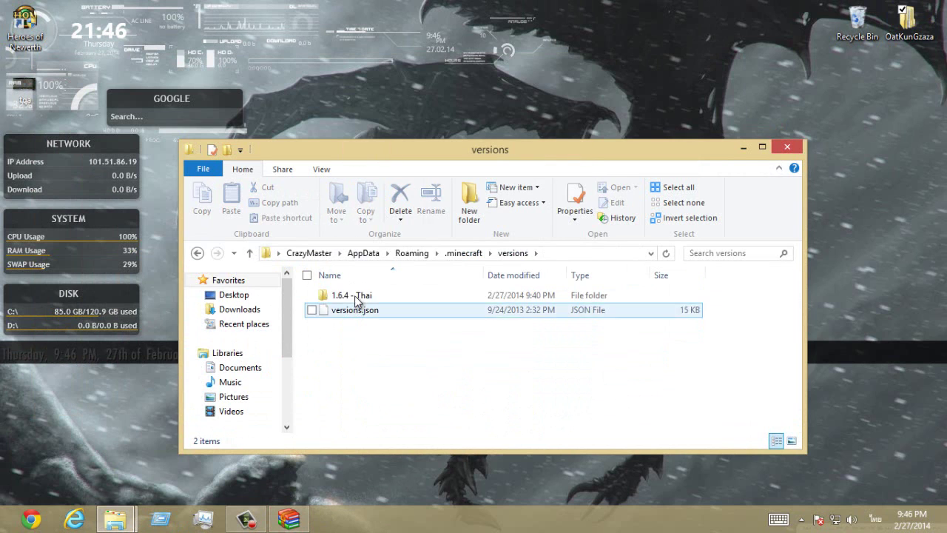
{"action": "double_click", "coordinate": [354, 295]}
Open the 1.6.4 - Thai jar with WinRAR, browse to assets\minecraft\textures\items, and close the archive and folder windows
{"action": "right_click", "coordinate": [360, 300]}
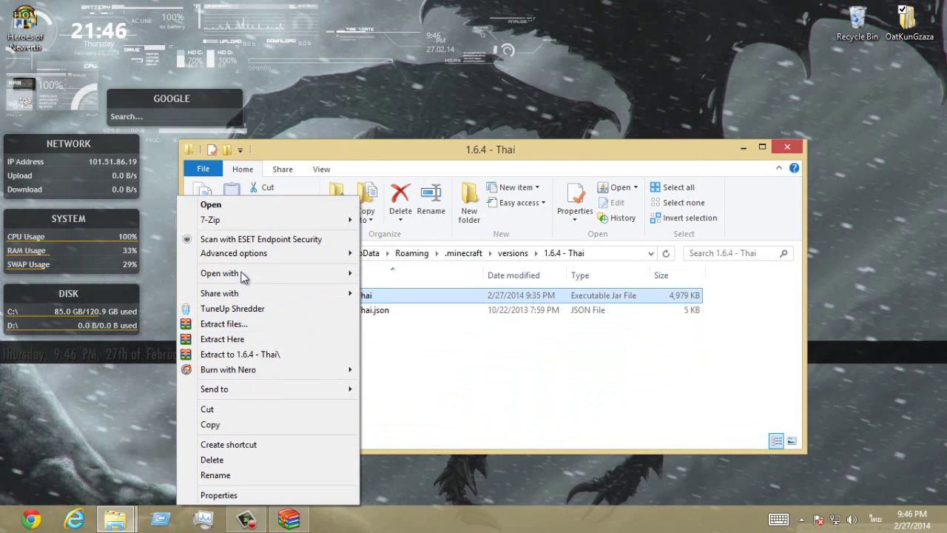
{"action": "mouse_move", "coordinate": [240, 274]}
{"action": "left_click", "coordinate": [147, 289]}
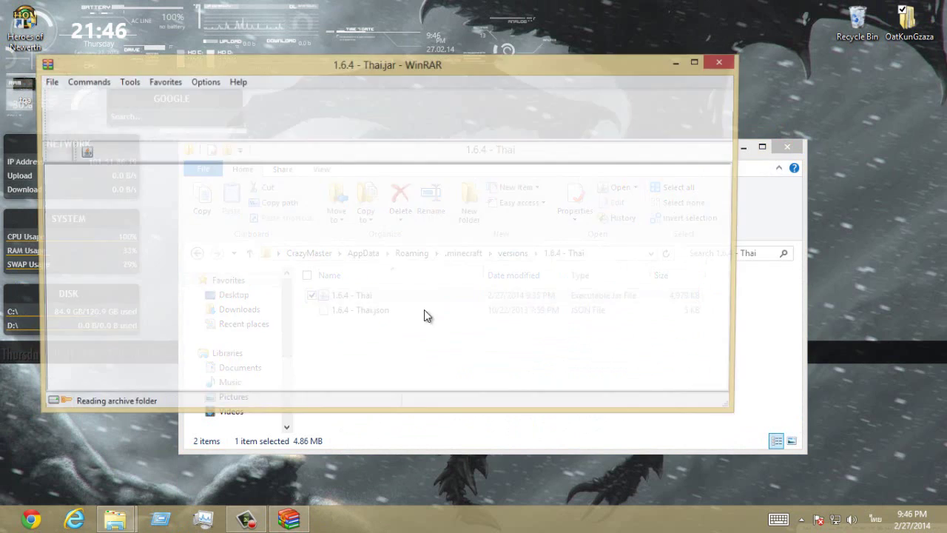
{"action": "double_click", "coordinate": [73, 215]}
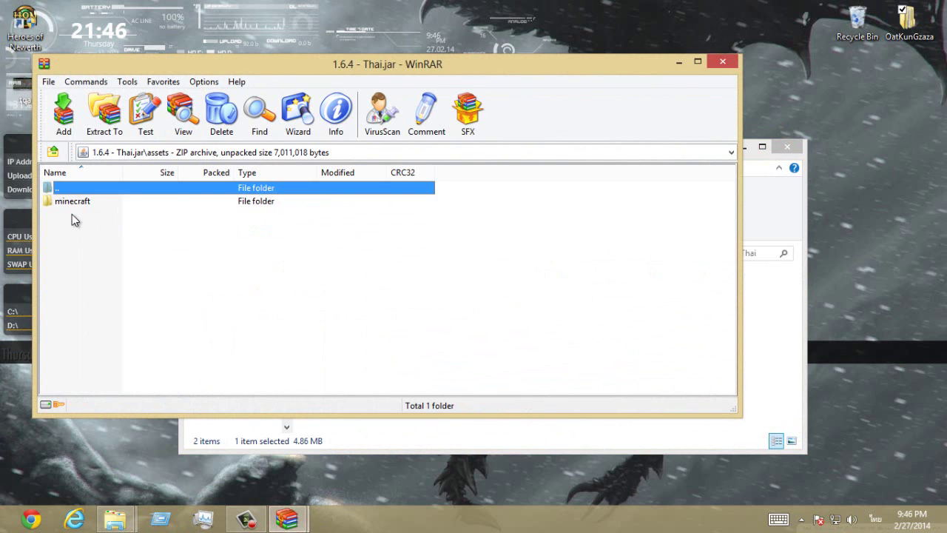
{"action": "double_click", "coordinate": [77, 202]}
{"action": "double_click", "coordinate": [69, 254]}
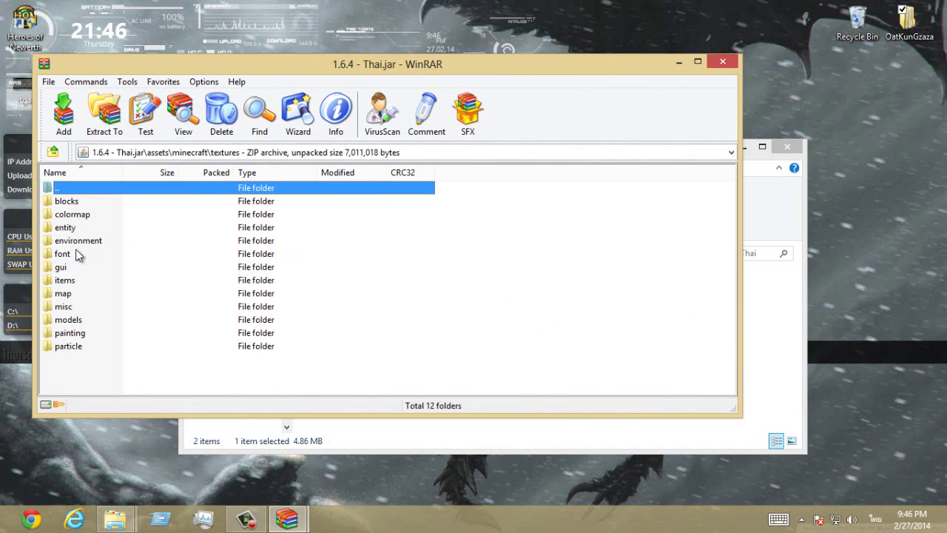
{"action": "double_click", "coordinate": [68, 282]}
{"action": "left_click", "coordinate": [96, 265]}
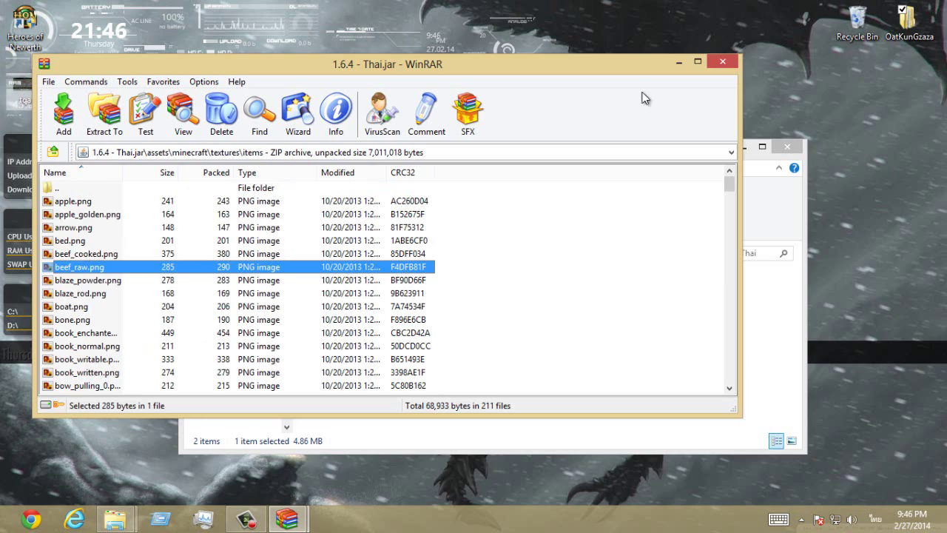
{"action": "left_click", "coordinate": [729, 62]}
{"action": "left_click", "coordinate": [783, 143]}
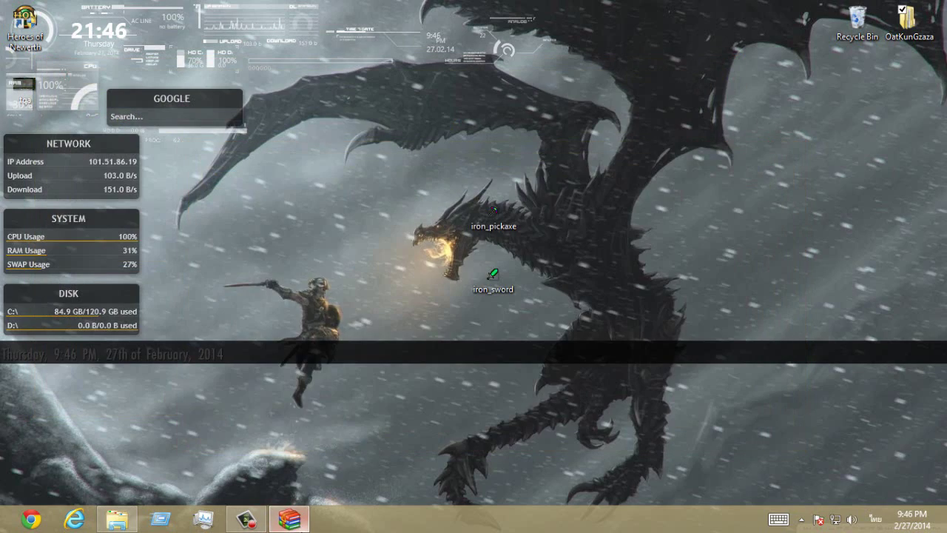
Switch to the open WinRAR window and add the desktop's iron_pickaxe to the jar's items folder with Add and replace files
{"action": "left_click", "coordinate": [288, 518]}
{"action": "left_click_drag", "start_coordinate": [360, 61], "coordinate": [822, 146]}
{"action": "left_click", "coordinate": [520, 191]}
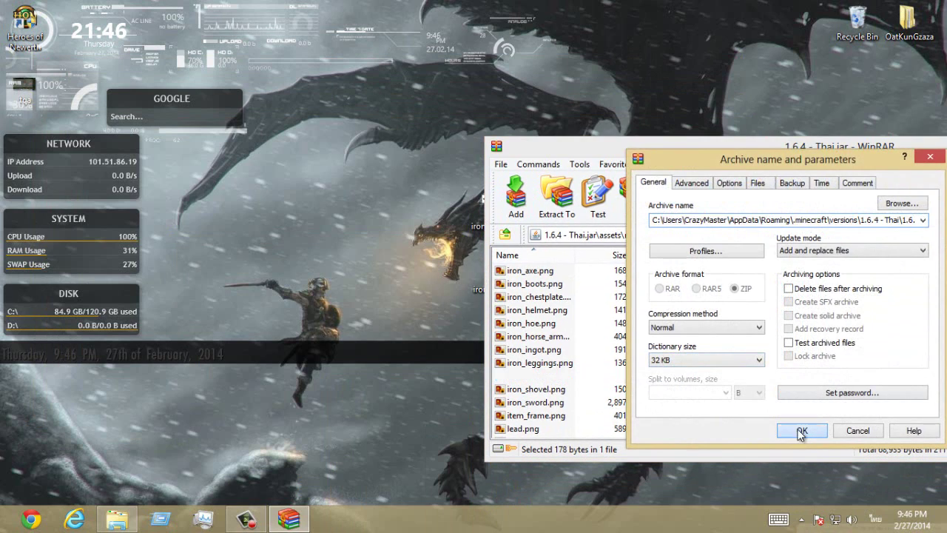
{"action": "left_click", "coordinate": [744, 432]}
{"action": "left_click_drag", "start_coordinate": [673, 153], "coordinate": [365, 317]}
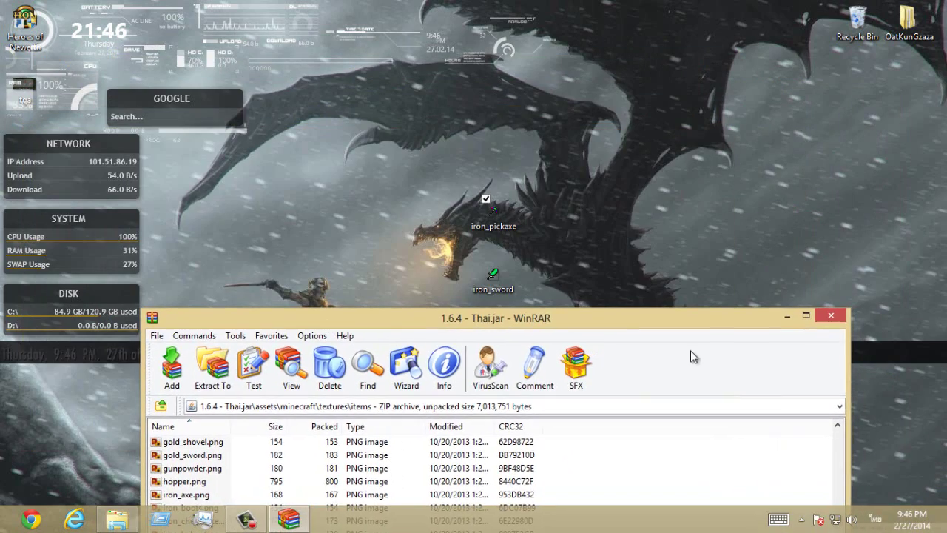
Close the WinRAR archive window and delete the iron_pickaxe and iron_sword images from the desktop
{"action": "left_click", "coordinate": [828, 317]}
{"action": "left_click_drag", "start_coordinate": [625, 299], "coordinate": [373, 167]}
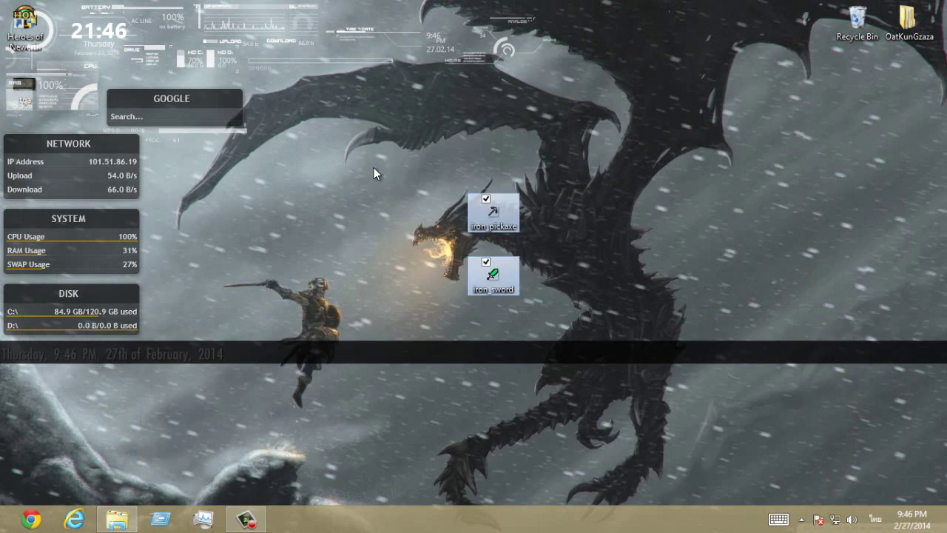
{"action": "key", "text": "Delete"}
Close the remaining folder window and open the Game folder inside the personal folder on the desktop
{"action": "left_click", "coordinate": [117, 520]}
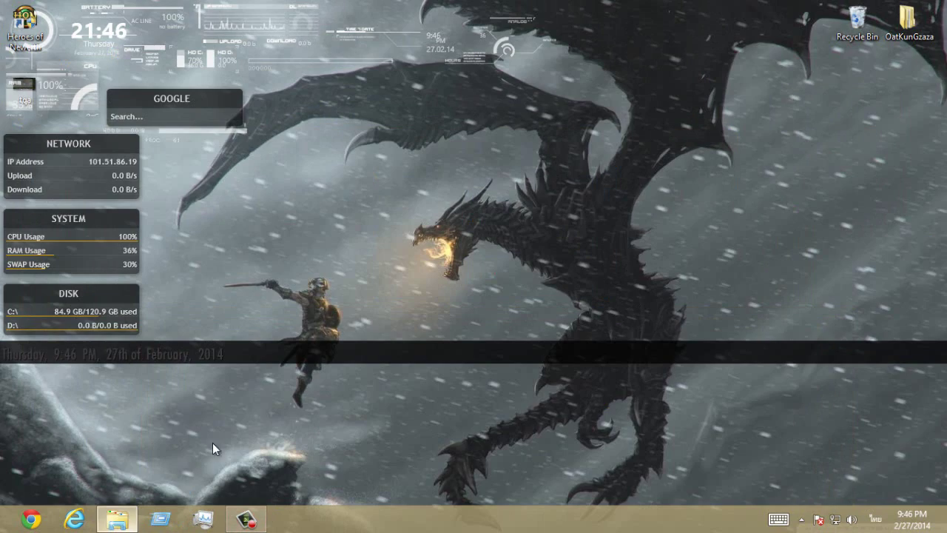
{"action": "left_click", "coordinate": [929, 8]}
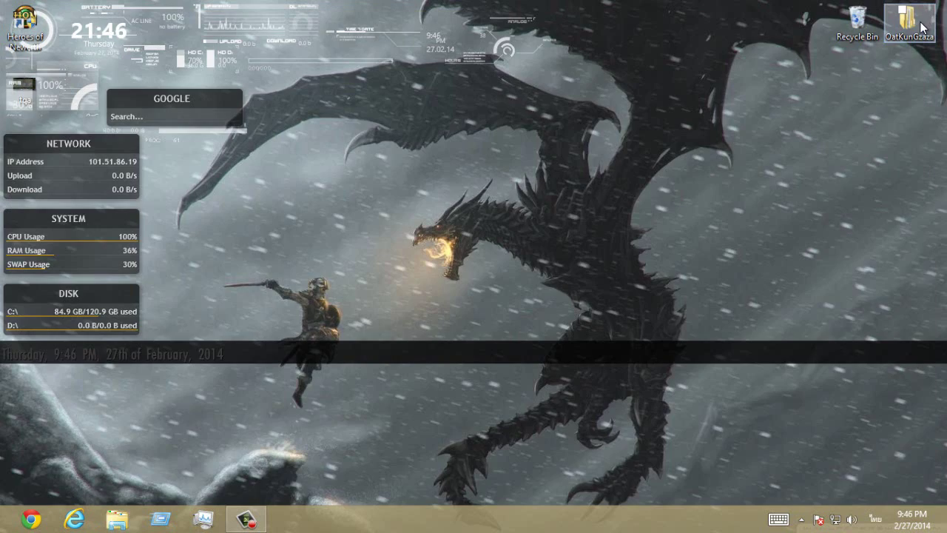
{"action": "double_click", "coordinate": [921, 26]}
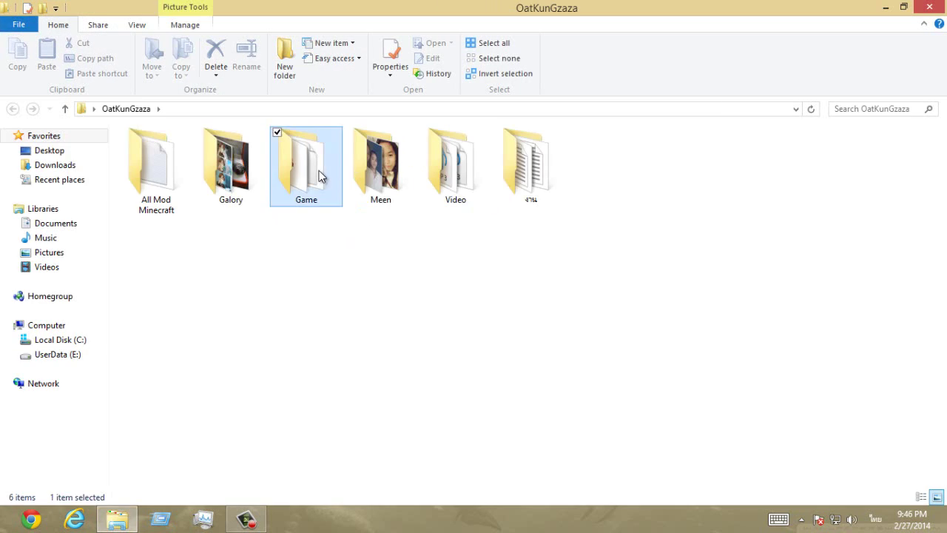
{"action": "double_click", "coordinate": [330, 172]}
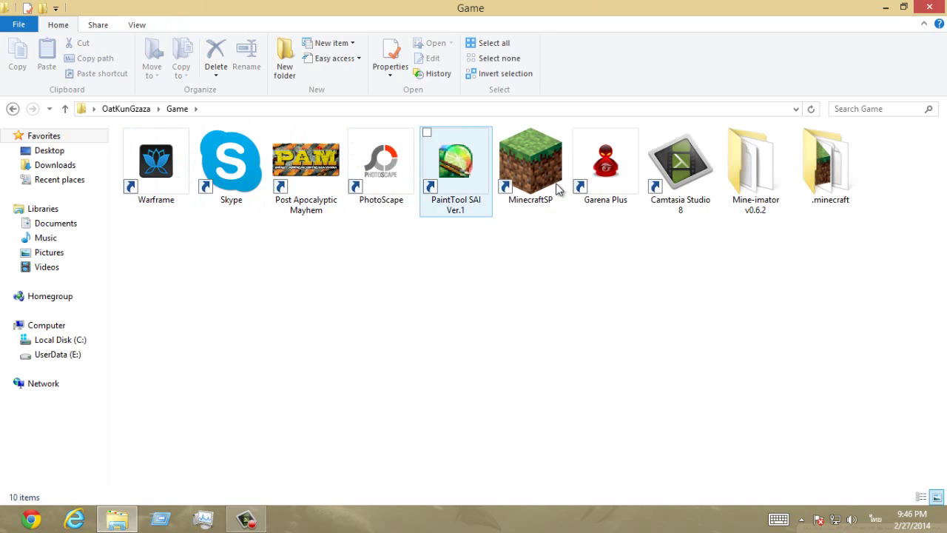
{"action": "left_click", "coordinate": [241, 520]}
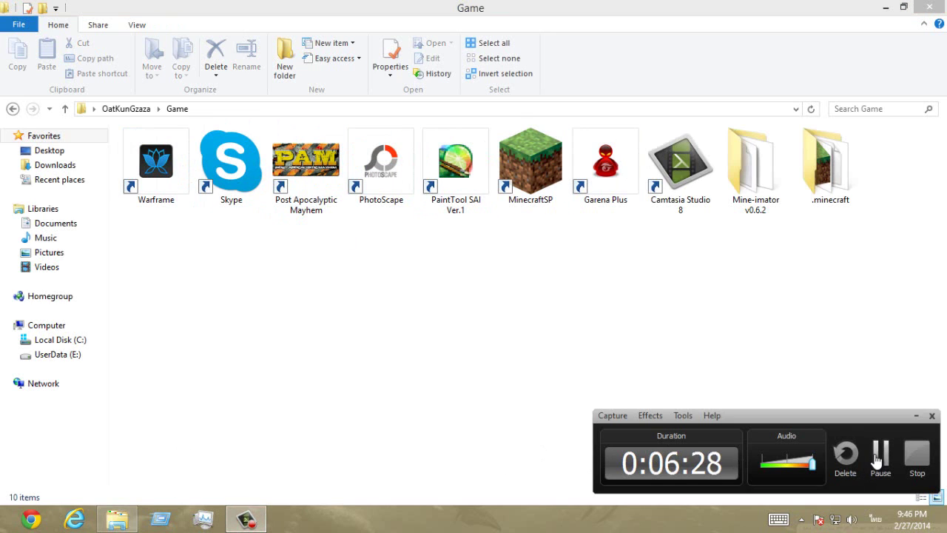
{"action": "left_click", "coordinate": [877, 460]}
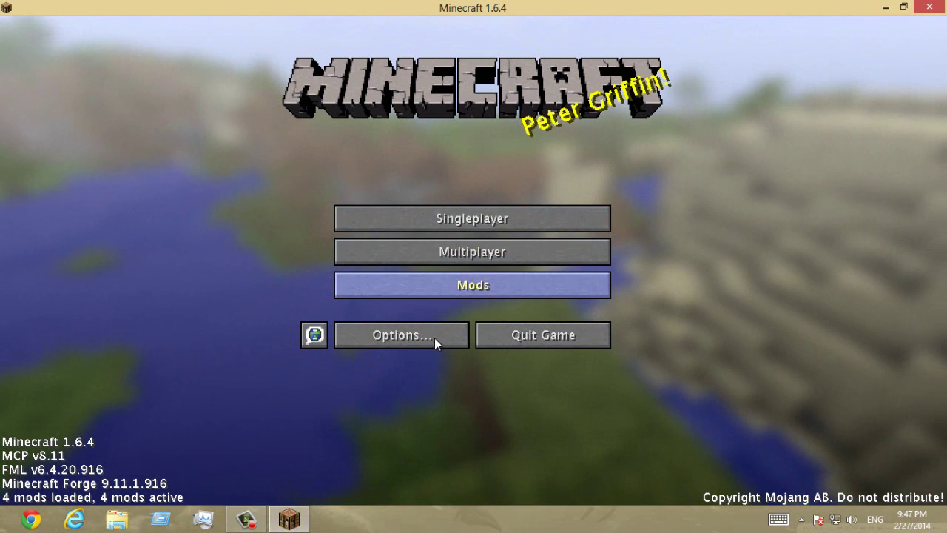
Load the existing Creative Mode singleplayer world named Create New World in Minecraft 1.6.4
{"action": "left_click", "coordinate": [440, 216]}
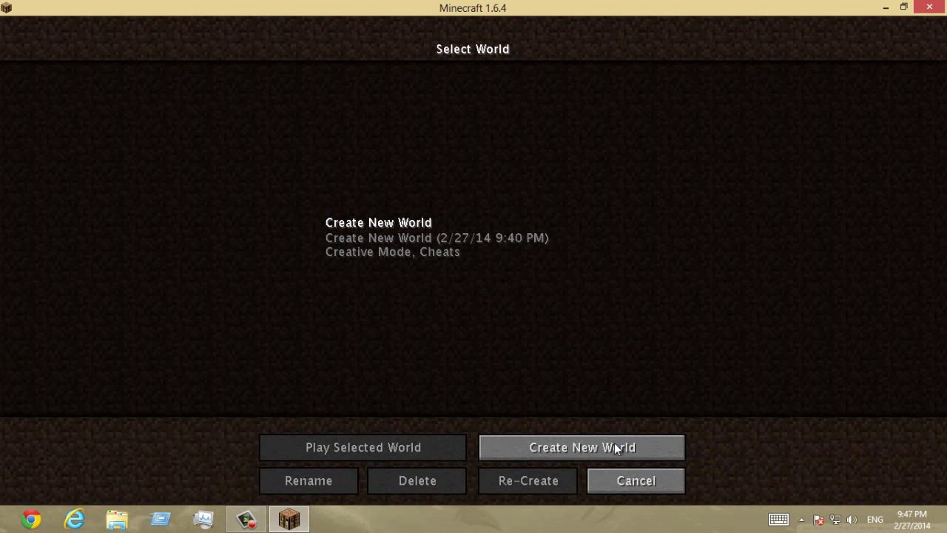
{"action": "left_click", "coordinate": [385, 222]}
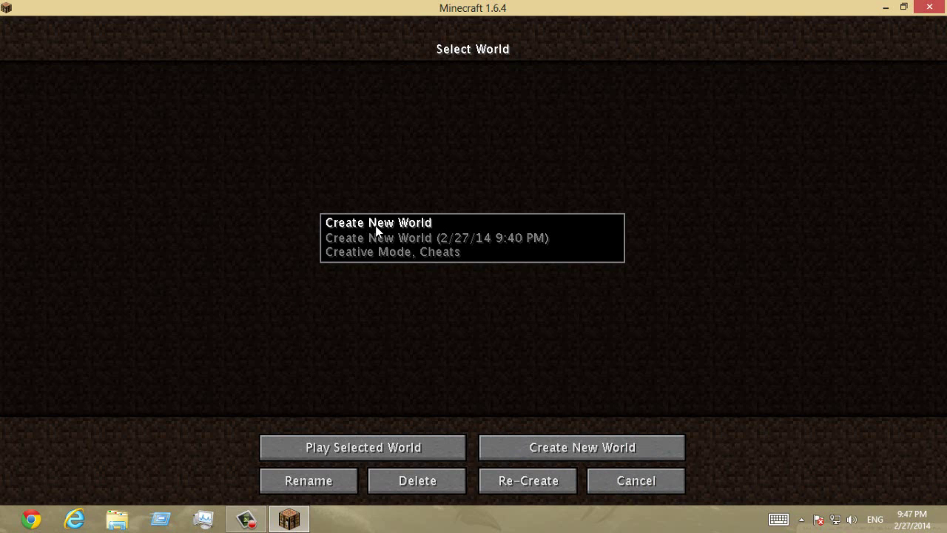
{"action": "left_click", "coordinate": [339, 456]}
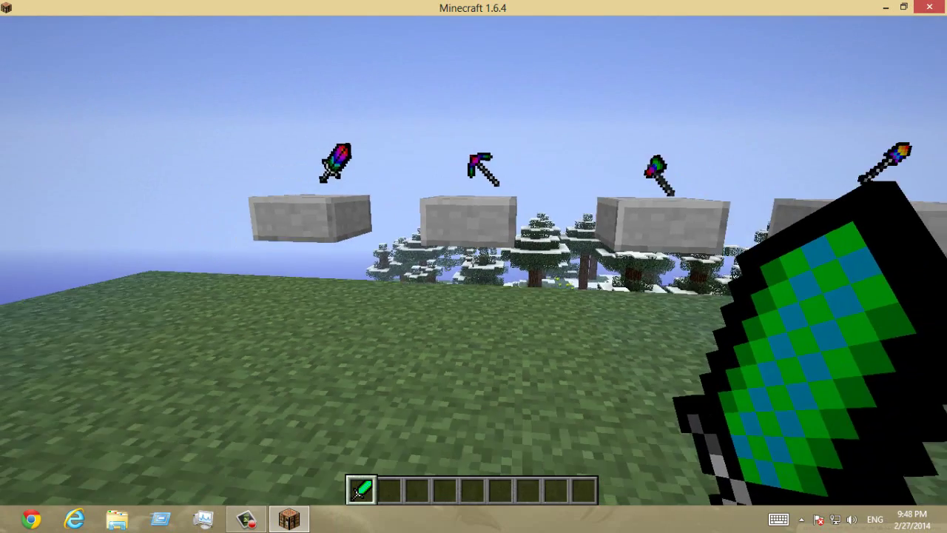
Put the Iron Pickaxe from the creative inventory's Tools category into the second hotbar slot and hold it
{"action": "key", "text": "s"}
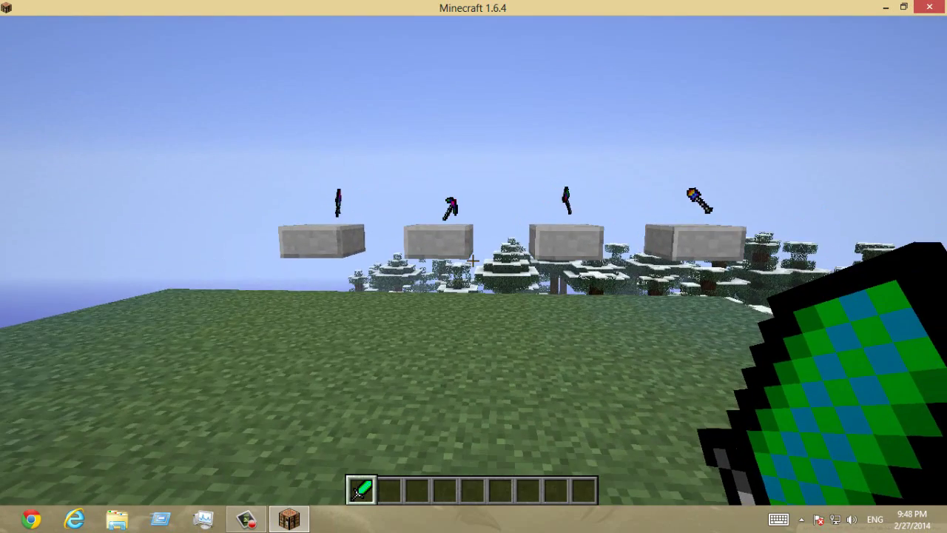
{"action": "key", "text": "w"}
{"action": "key", "text": "e"}
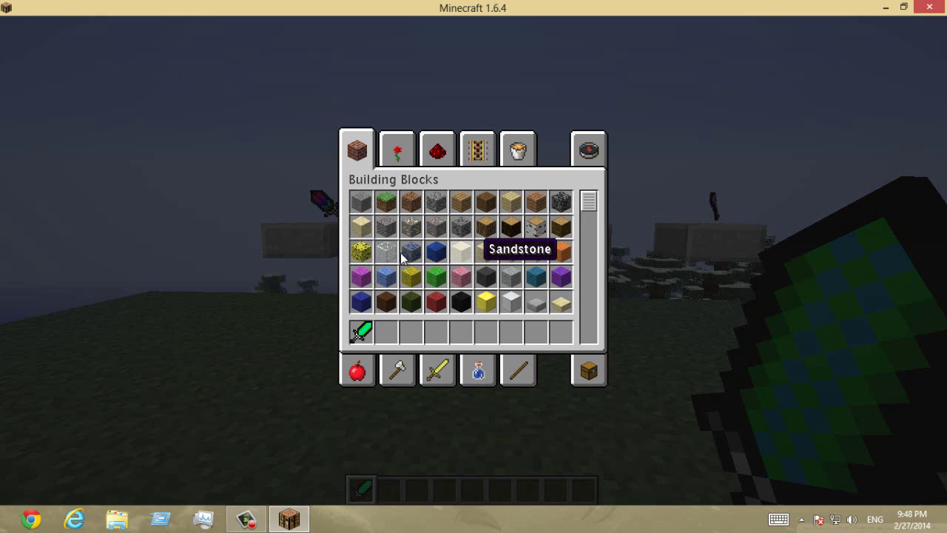
{"action": "left_click", "coordinate": [397, 373]}
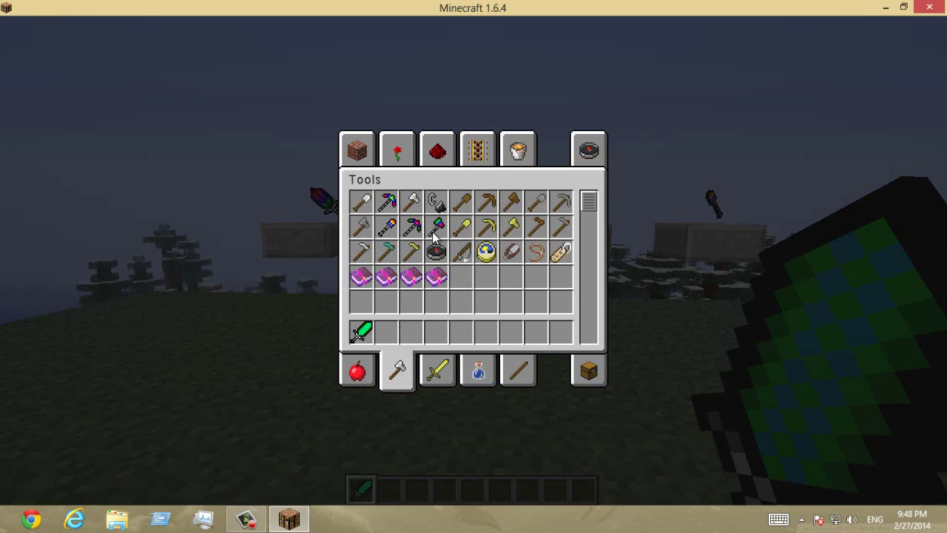
{"action": "left_click", "coordinate": [389, 206]}
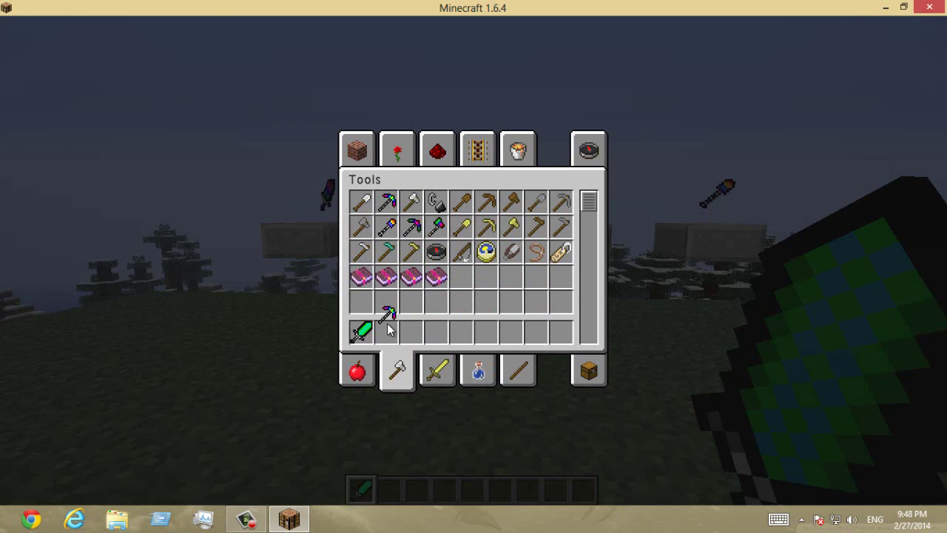
{"action": "left_click", "coordinate": [390, 334]}
{"action": "key", "text": "e"}
{"action": "key", "text": "2"}
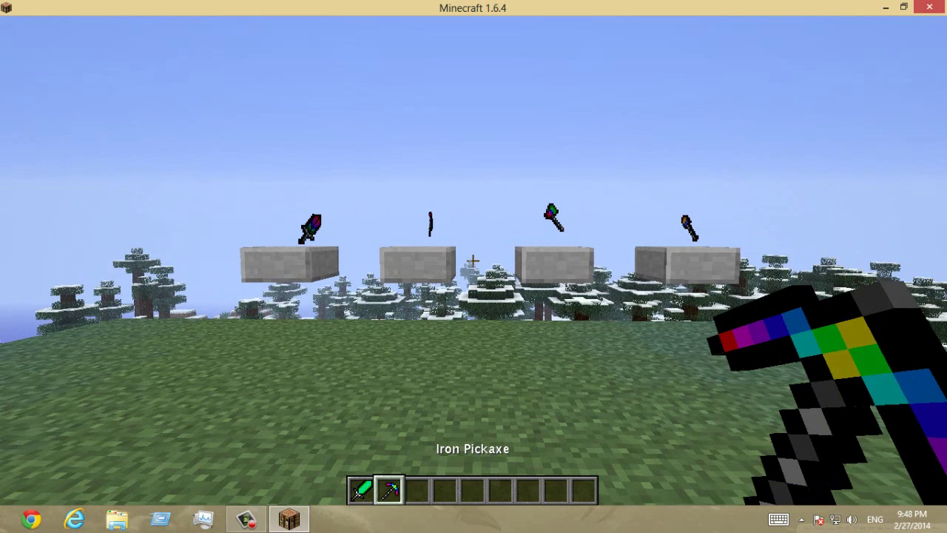
Inspect the held pickaxe on the character from the front third-person view, and return to first-person view
{"action": "key", "text": "F5"}
{"action": "key", "text": "F5"}
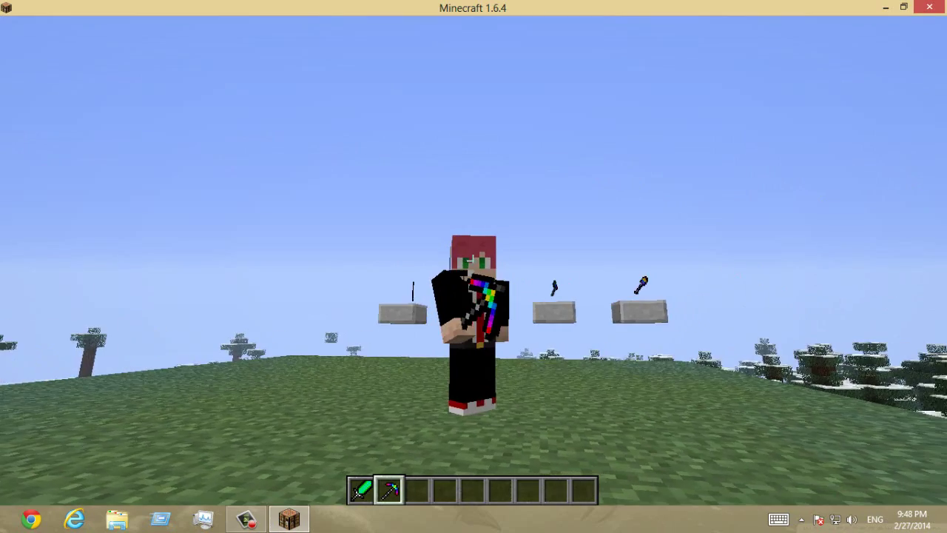
{"action": "key", "text": "F5"}
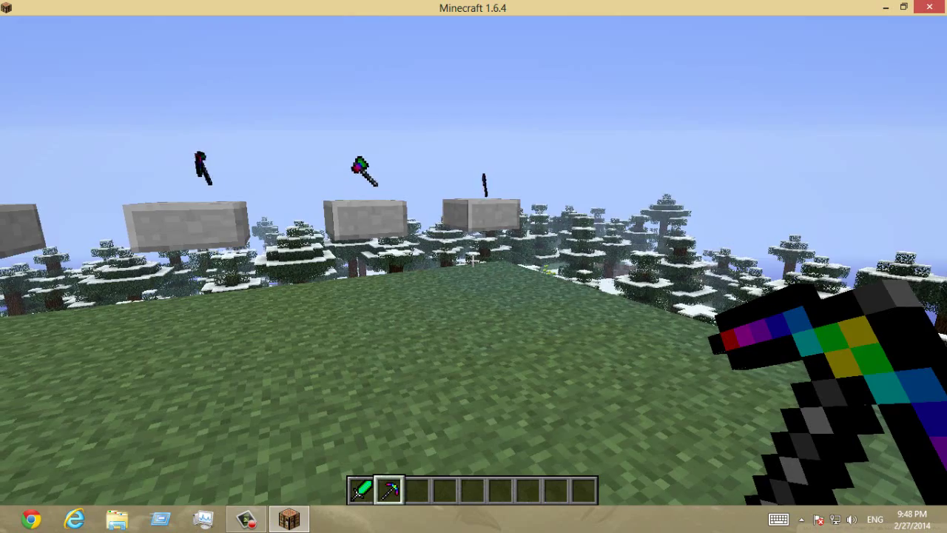